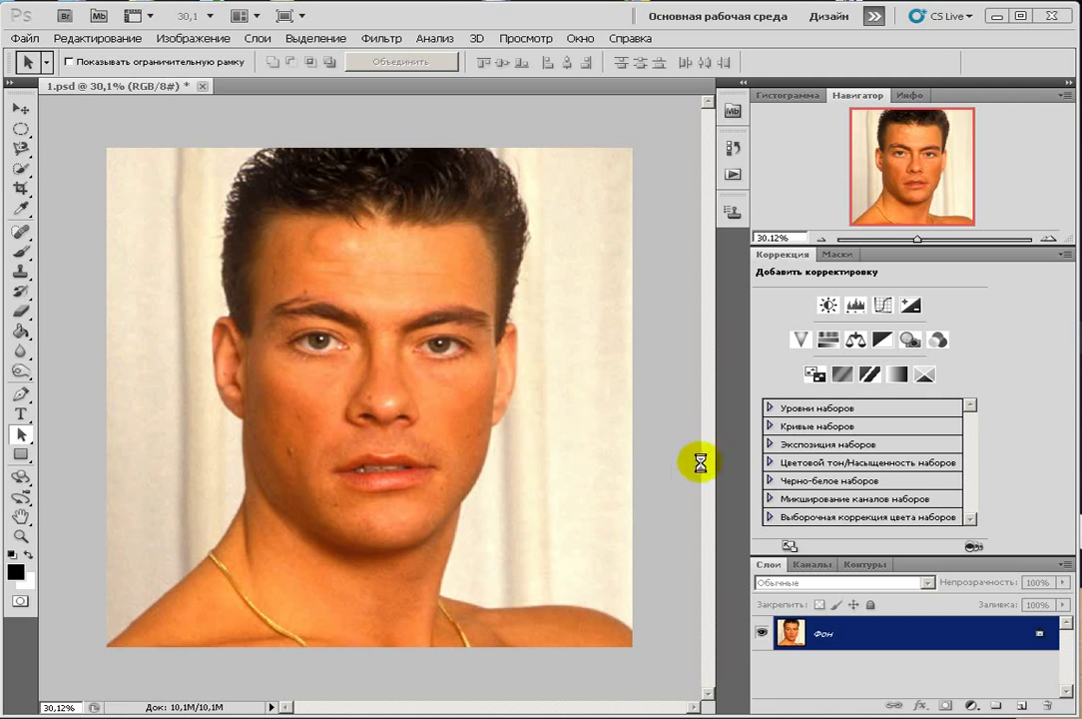
# Sample the dark hair colour with the Eyedropper and add the empty layer Слой 1
pyautogui.click(19, 206)
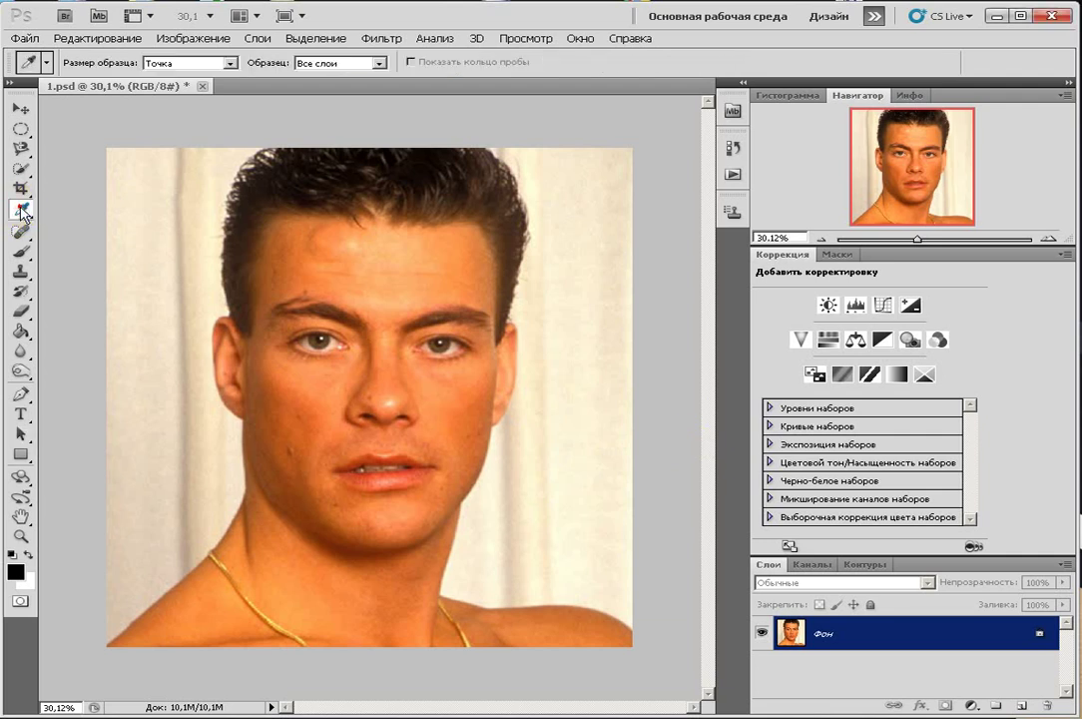
pyautogui.click(432, 169)
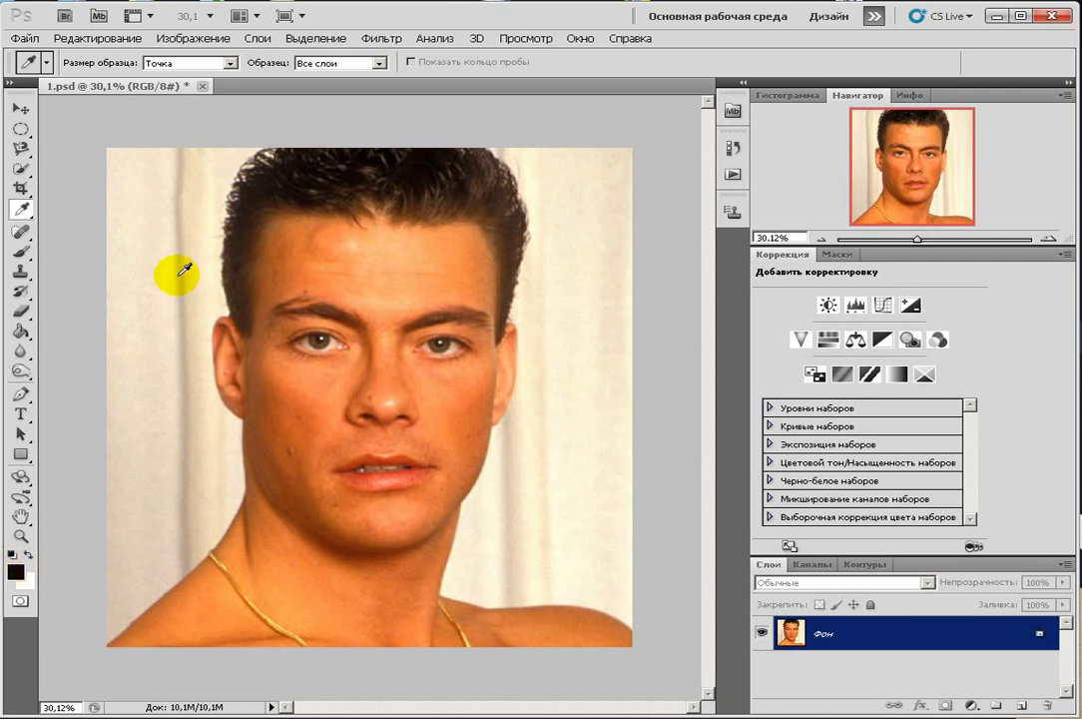
pyautogui.click(1022, 705)
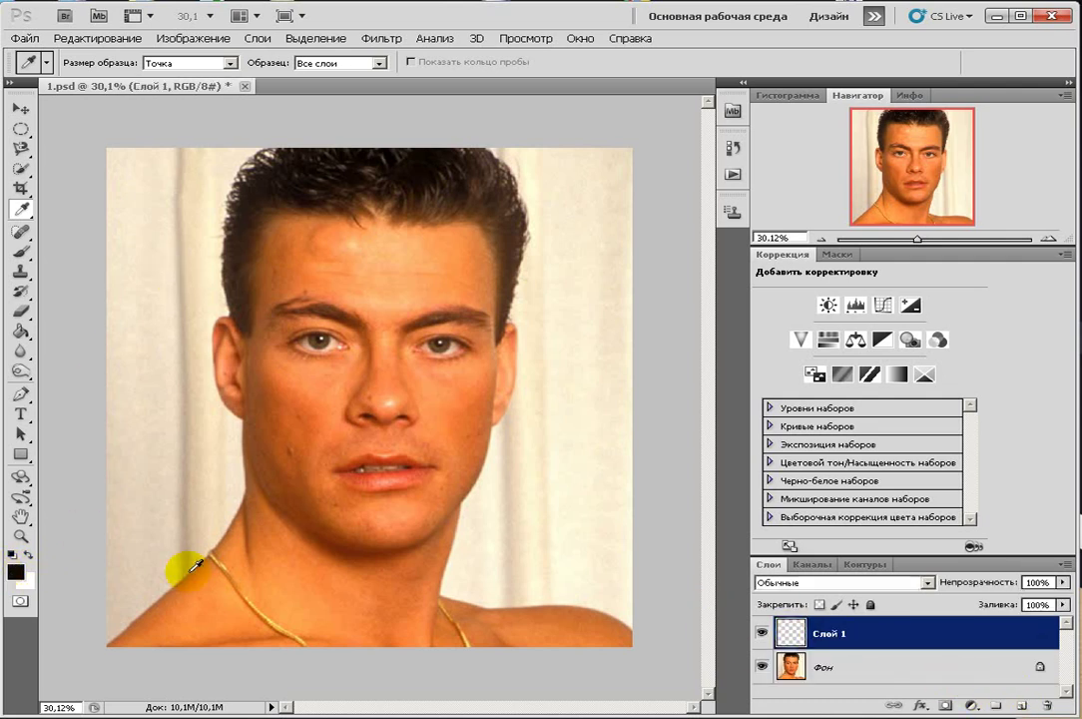
# Set the Brush to scattered tip 39 at 145 px and paint stubble along the left jaw
pyautogui.click(19, 249)
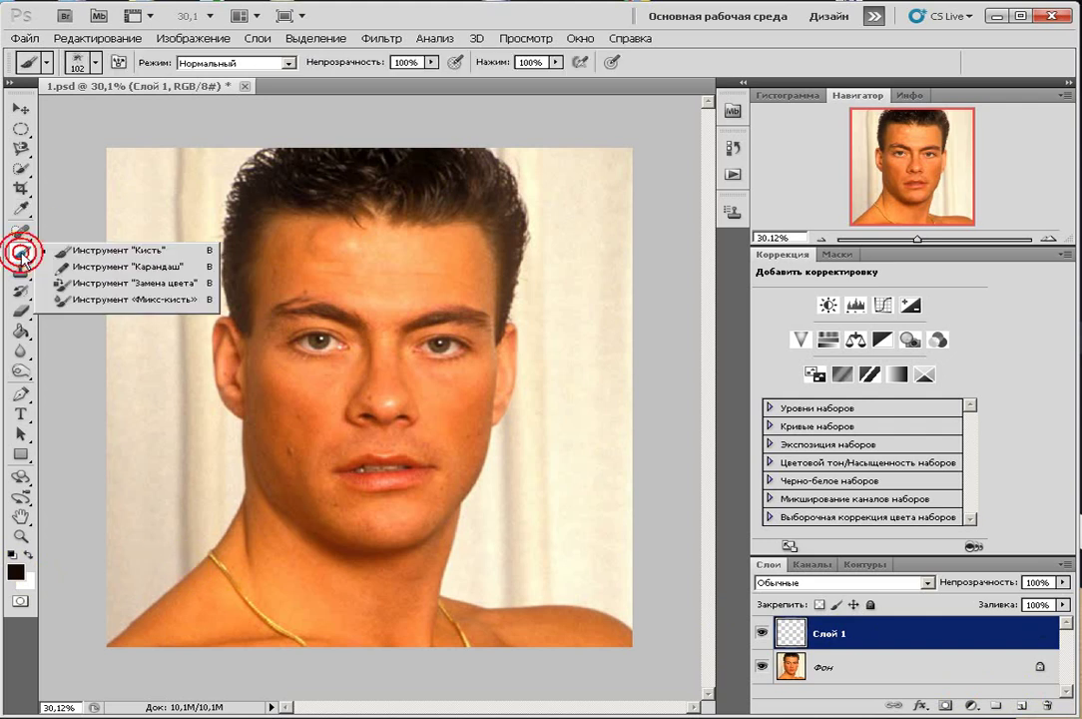
pyautogui.click(82, 251)
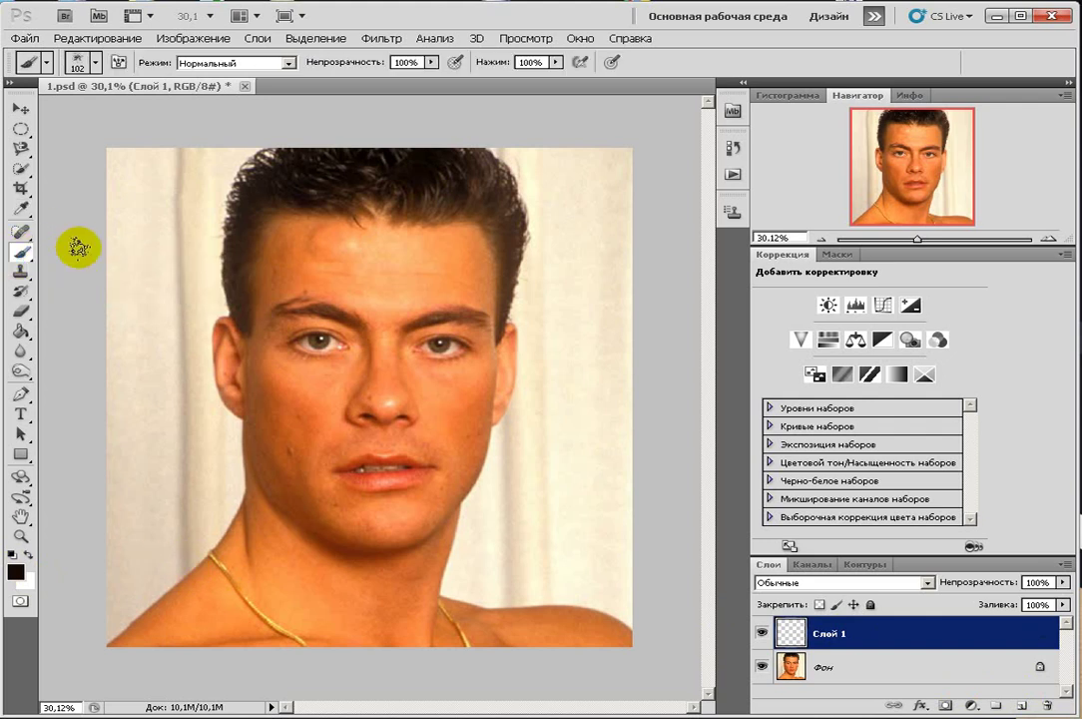
pyautogui.click(94, 64)
pyautogui.scroll(-5, 182, 170)
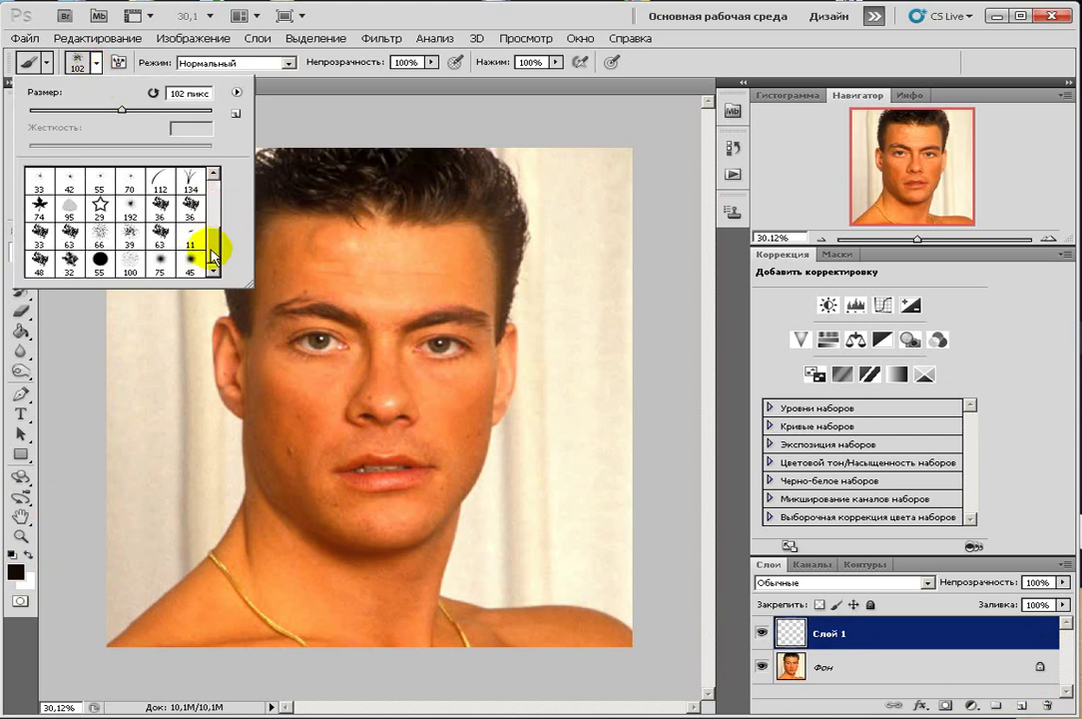
pyautogui.click(129, 236)
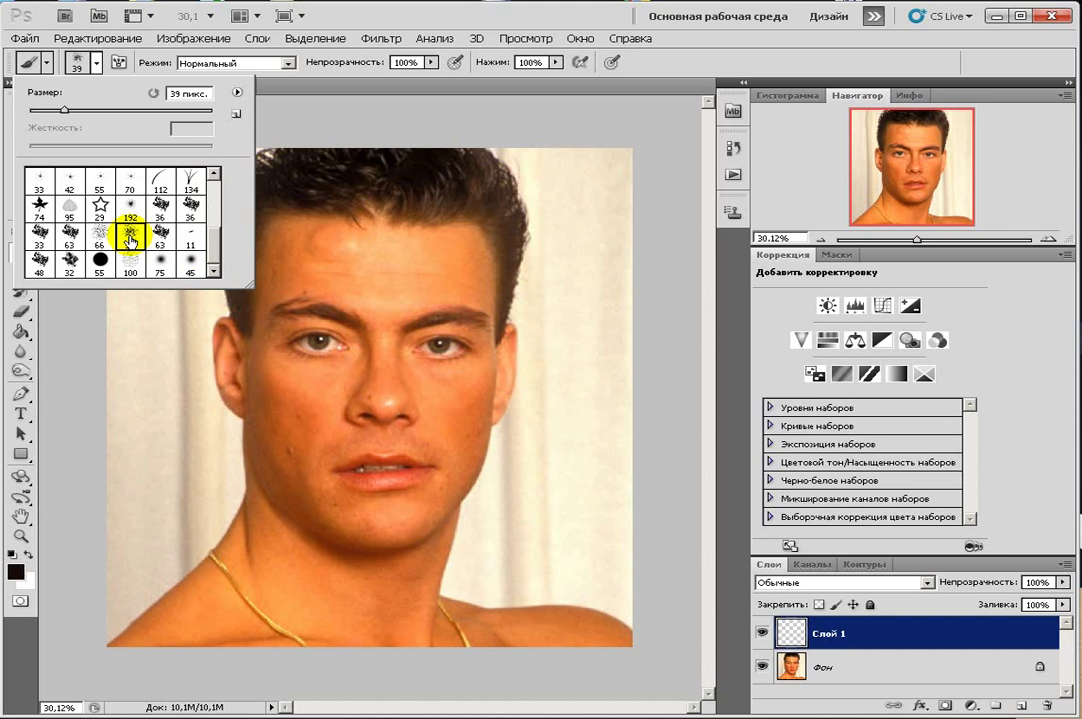
pyautogui.moveTo(64, 110); pyautogui.dragTo(119, 110)
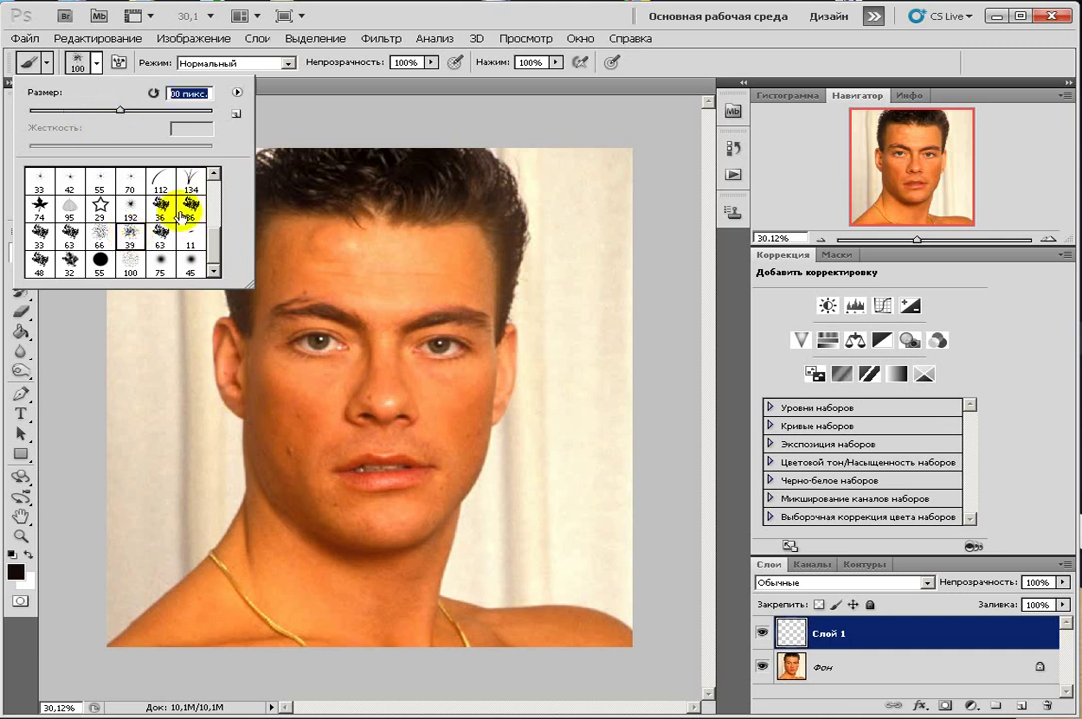
pyautogui.click(149, 110)
pyautogui.click(260, 410)
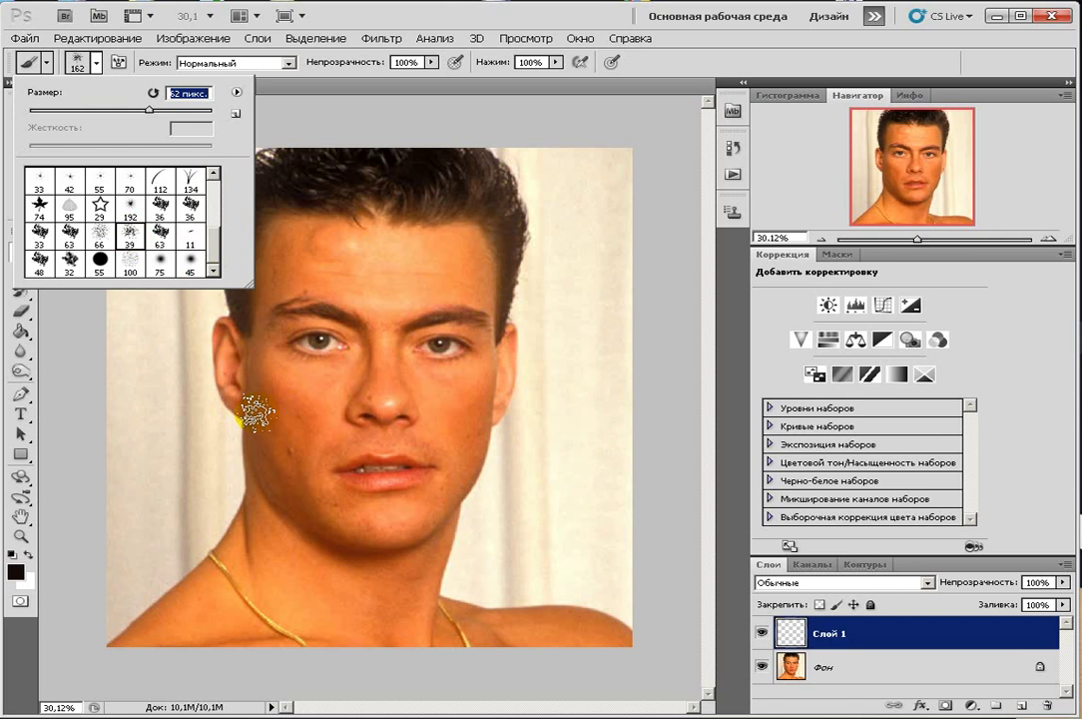
pyautogui.moveTo(147, 112); pyautogui.dragTo(140, 110)
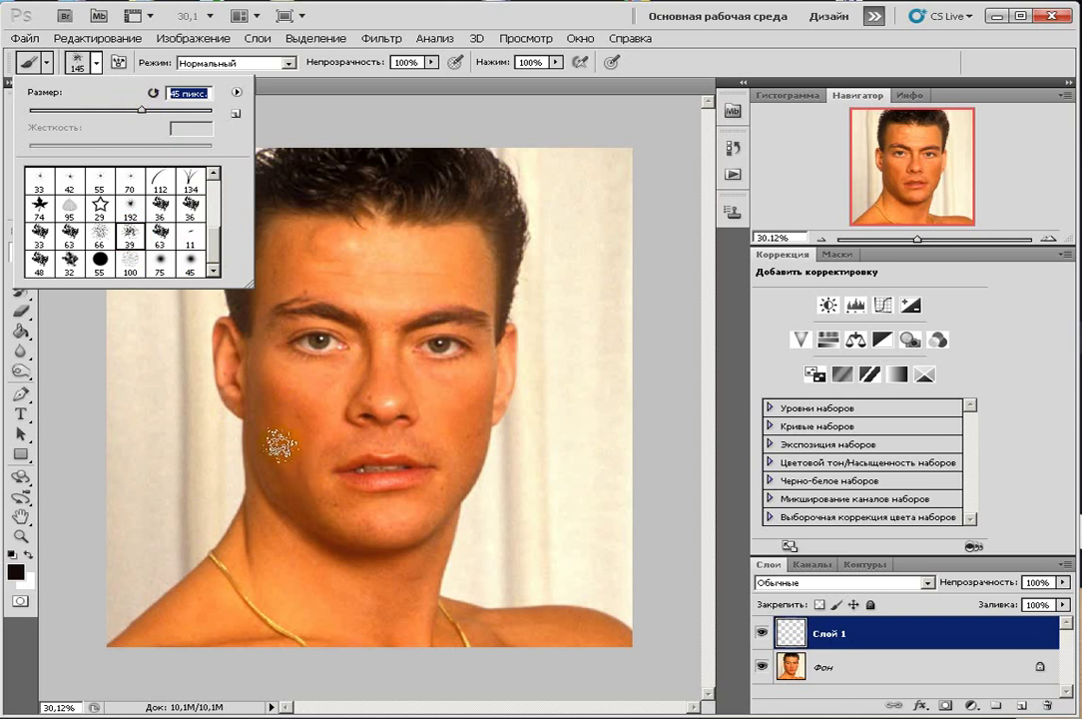
pyautogui.click(259, 419)
pyautogui.moveTo(258, 426)
pyautogui.mouseDown()
pyautogui.moveTo(294, 505)
pyautogui.moveTo(251, 381)
pyautogui.moveTo(276, 478)
pyautogui.moveTo(306, 515)
pyautogui.moveTo(388, 538)
pyautogui.moveTo(402, 528)
pyautogui.moveTo(324, 516)
pyautogui.moveTo(390, 523)
pyautogui.moveTo(353, 531)
pyautogui.moveTo(400, 526)
pyautogui.moveTo(436, 507)
pyautogui.moveTo(403, 530)
pyautogui.moveTo(432, 523)
pyautogui.moveTo(460, 485)
pyautogui.moveTo(496, 392)
pyautogui.moveTo(440, 499)
pyautogui.moveTo(339, 517)
pyautogui.moveTo(437, 510)
pyautogui.mouseUp()
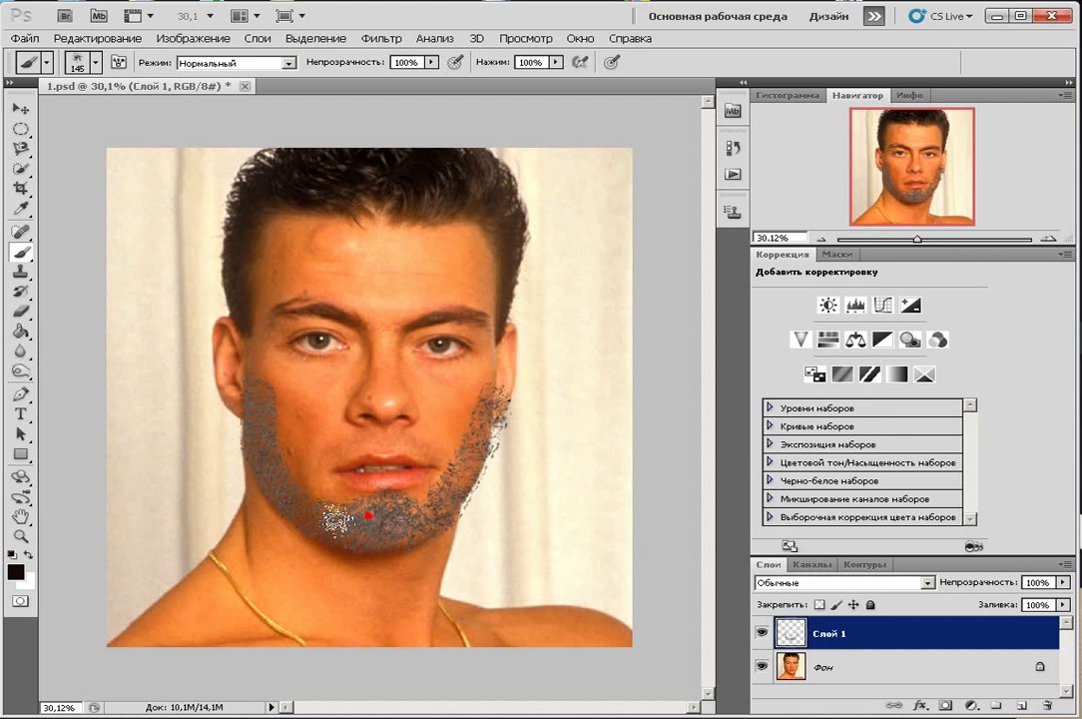
# Paint grey stubble over the upper lip, left mouth corner, chin, right jaw and left cheek
pyautogui.moveTo(317, 474)
pyautogui.mouseDown()
pyautogui.moveTo(293, 473)
pyautogui.moveTo(403, 440)
pyautogui.moveTo(481, 473)
pyautogui.moveTo(468, 462)
pyautogui.mouseUp()
pyautogui.moveTo(315, 467)
pyautogui.mouseDown()
pyautogui.moveTo(301, 464)
pyautogui.moveTo(289, 495)
pyautogui.moveTo(313, 482)
pyautogui.mouseUp()
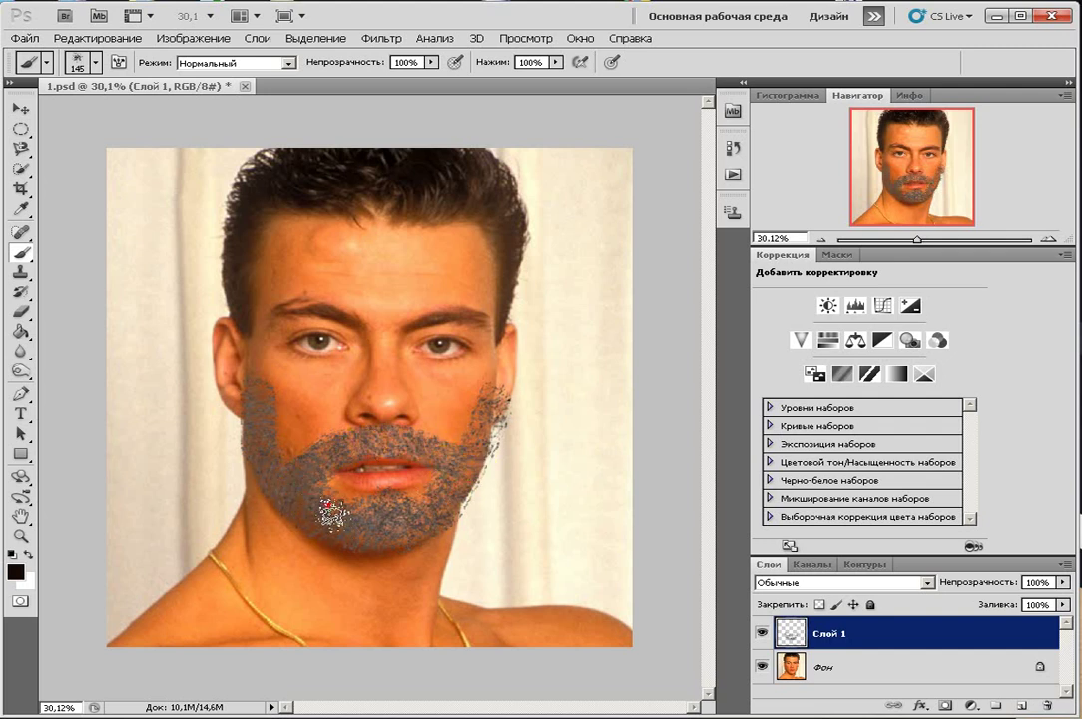
pyautogui.click(285, 500)
pyautogui.moveTo(375, 551); pyautogui.dragTo(410, 551)
pyautogui.click(459, 497)
pyautogui.click(462, 498)
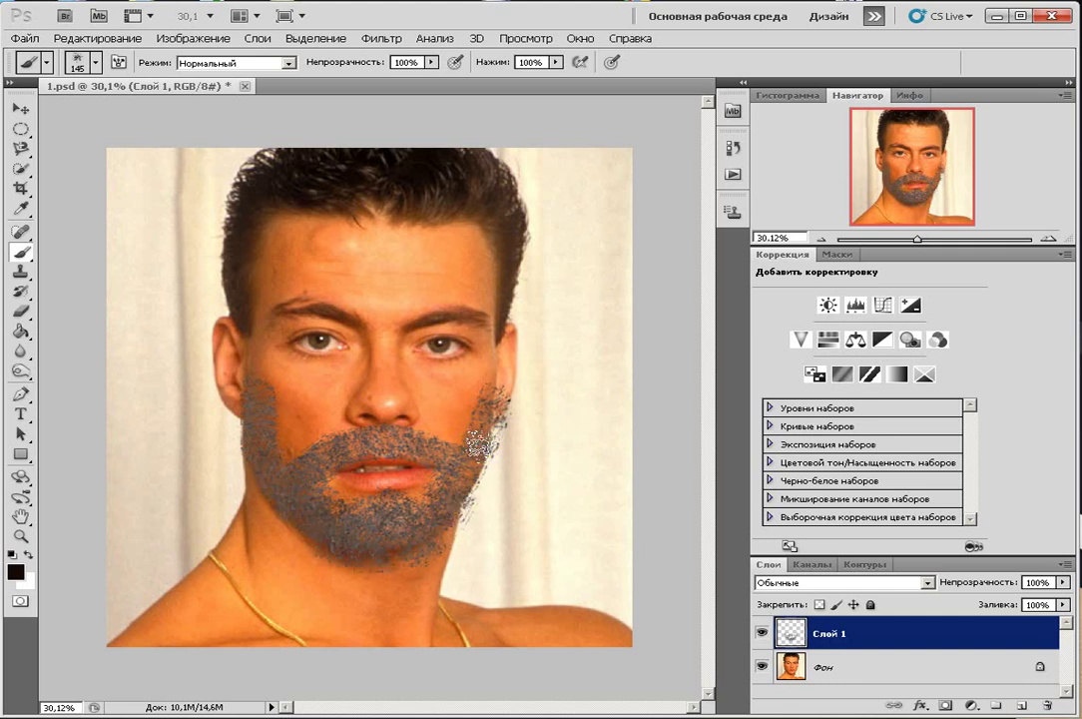
pyautogui.click(258, 459)
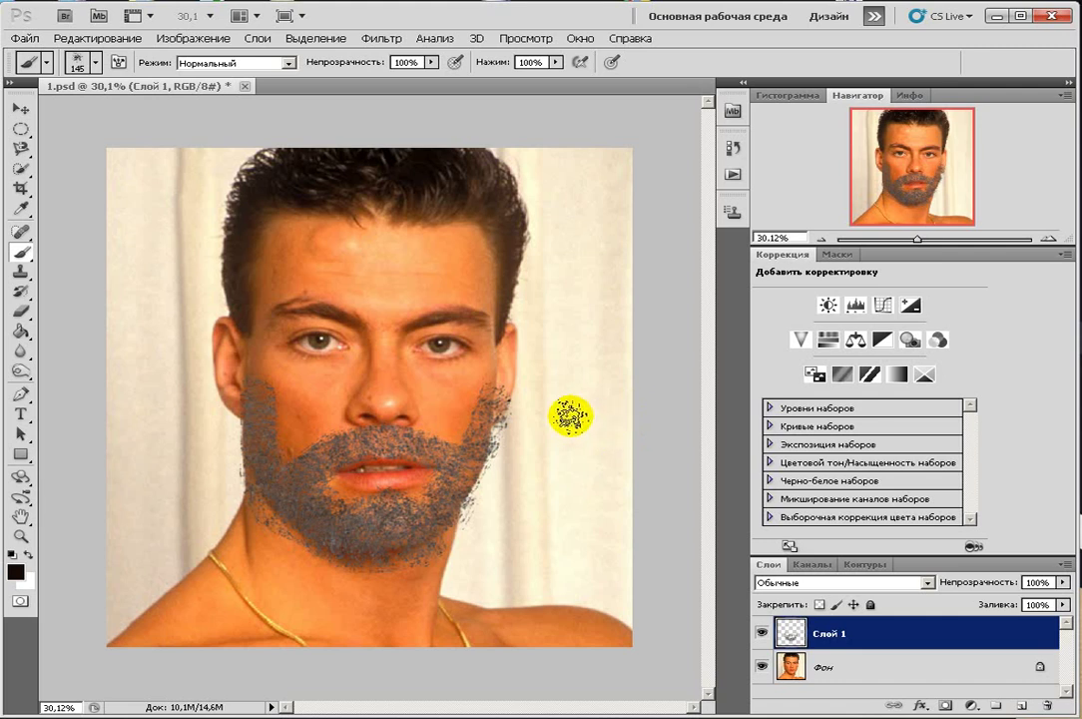
# Apply Добавить шум to Слой 1: По Гауссу, Монохромный, Эффект 14,21%
pyautogui.click(382, 38)
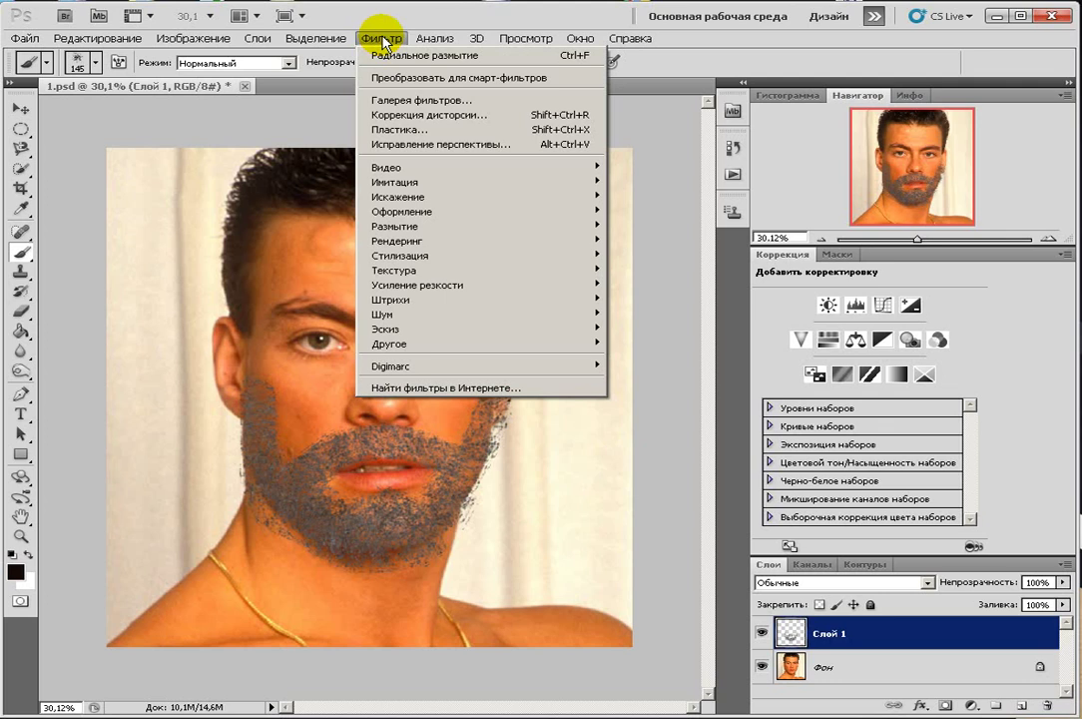
pyautogui.moveTo(411, 312)
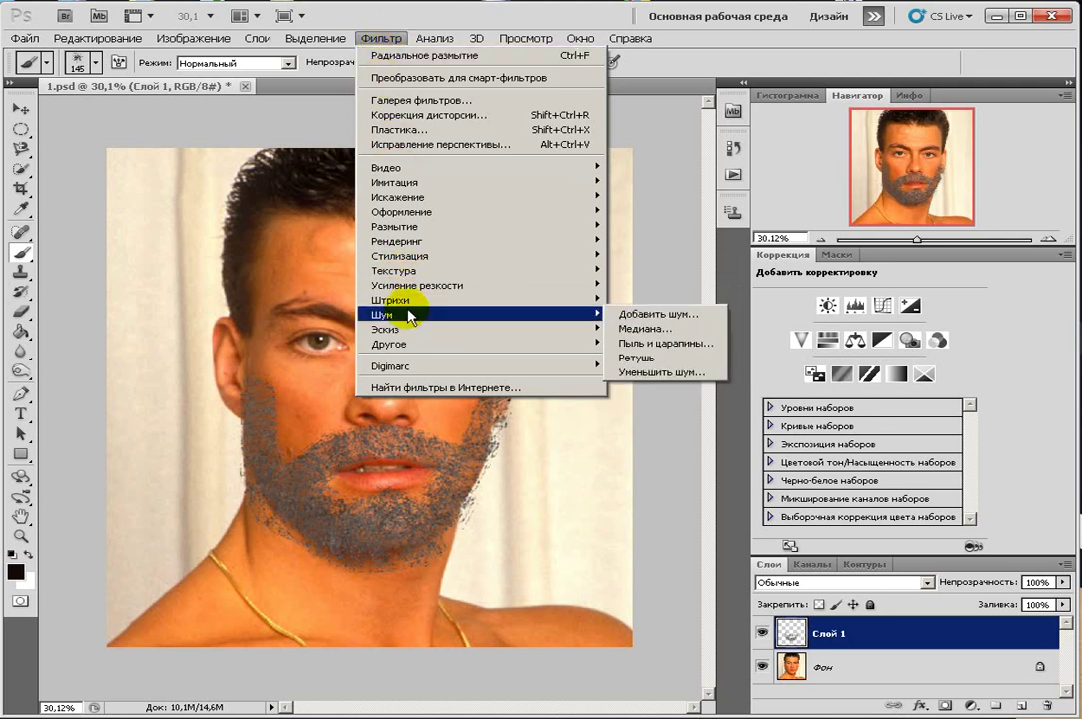
pyautogui.click(631, 314)
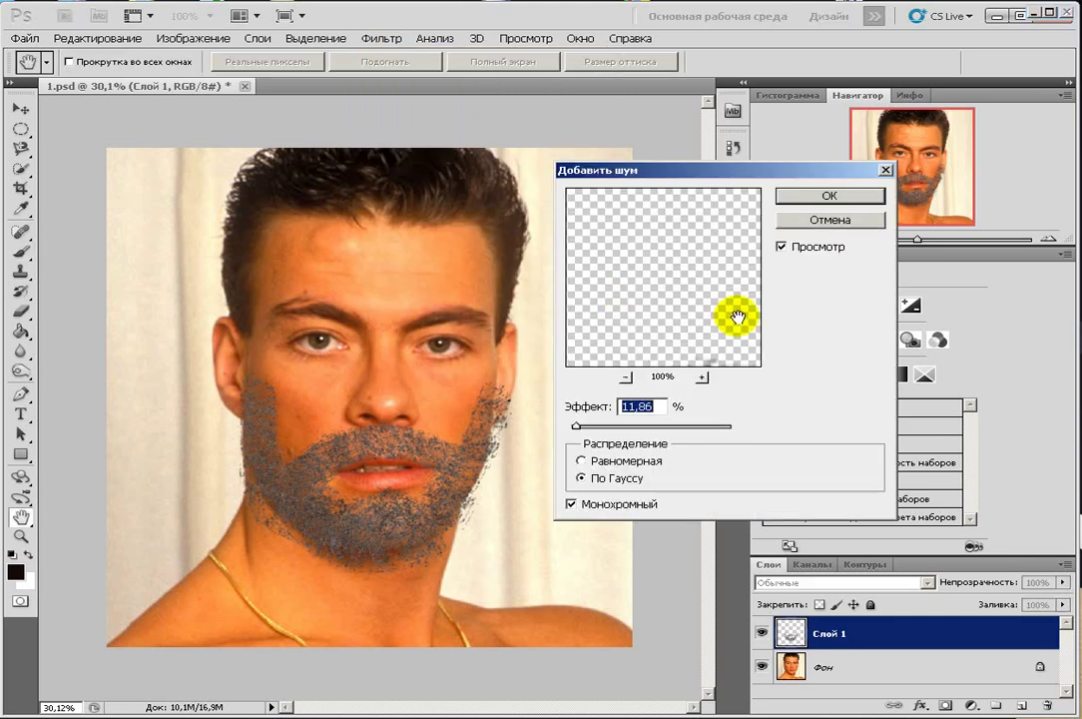
pyautogui.click(581, 478)
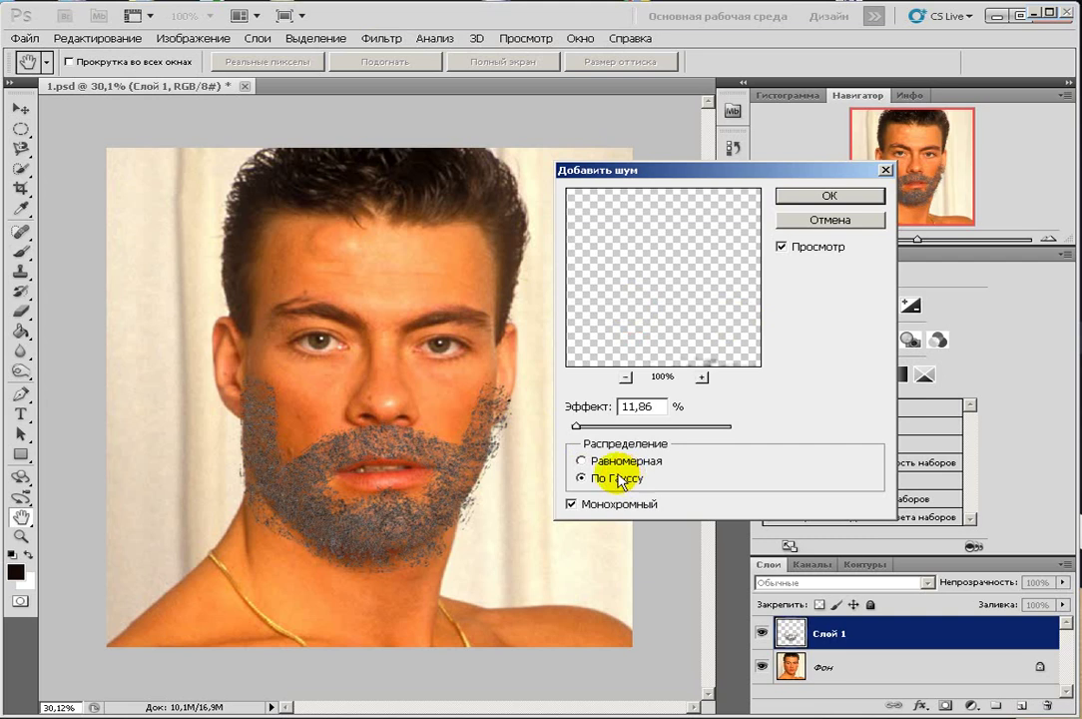
pyautogui.click(571, 504)
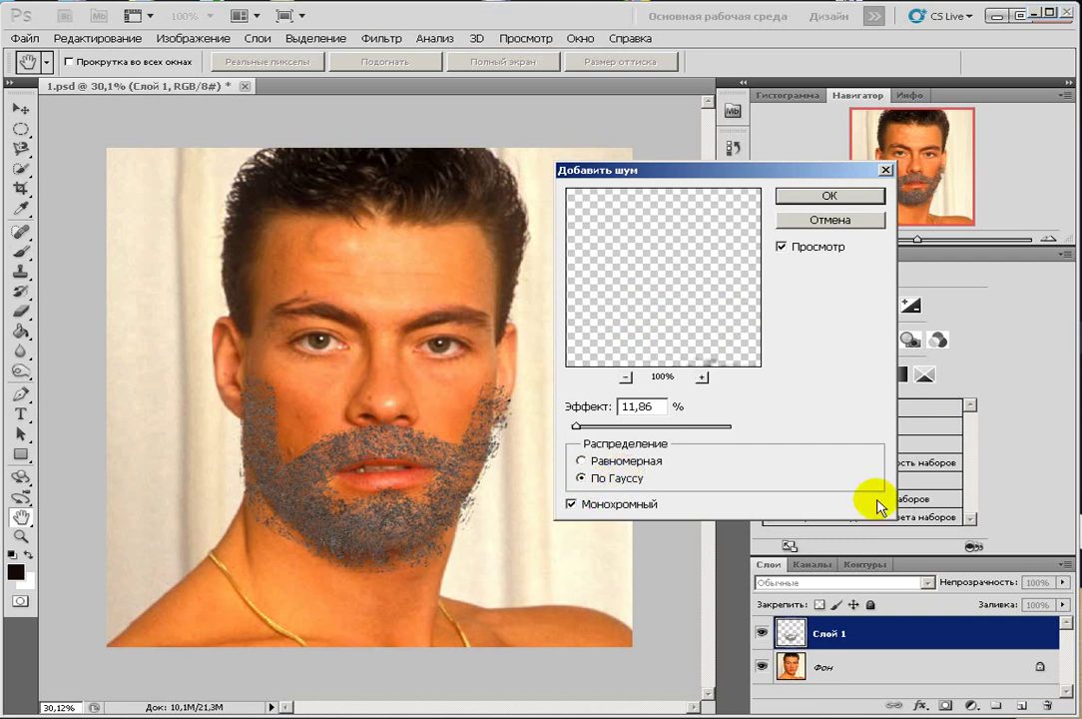
pyautogui.moveTo(576, 427)
pyautogui.mouseDown()
pyautogui.moveTo(591, 432)
pyautogui.moveTo(578, 431)
pyautogui.mouseUp()
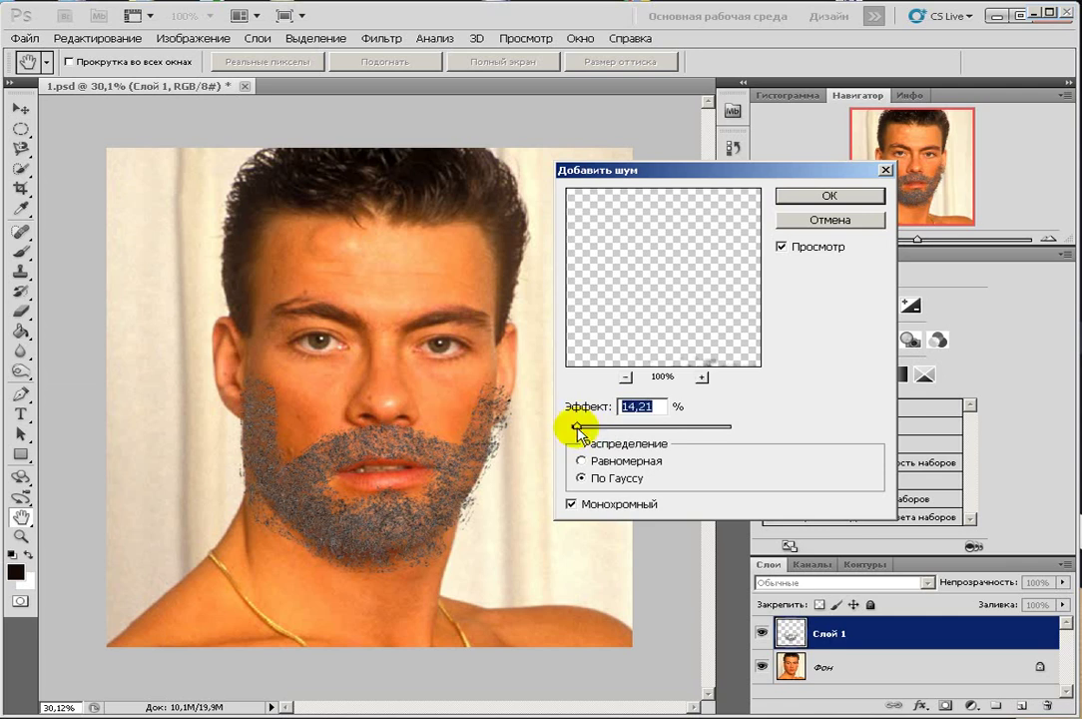
pyautogui.click(828, 196)
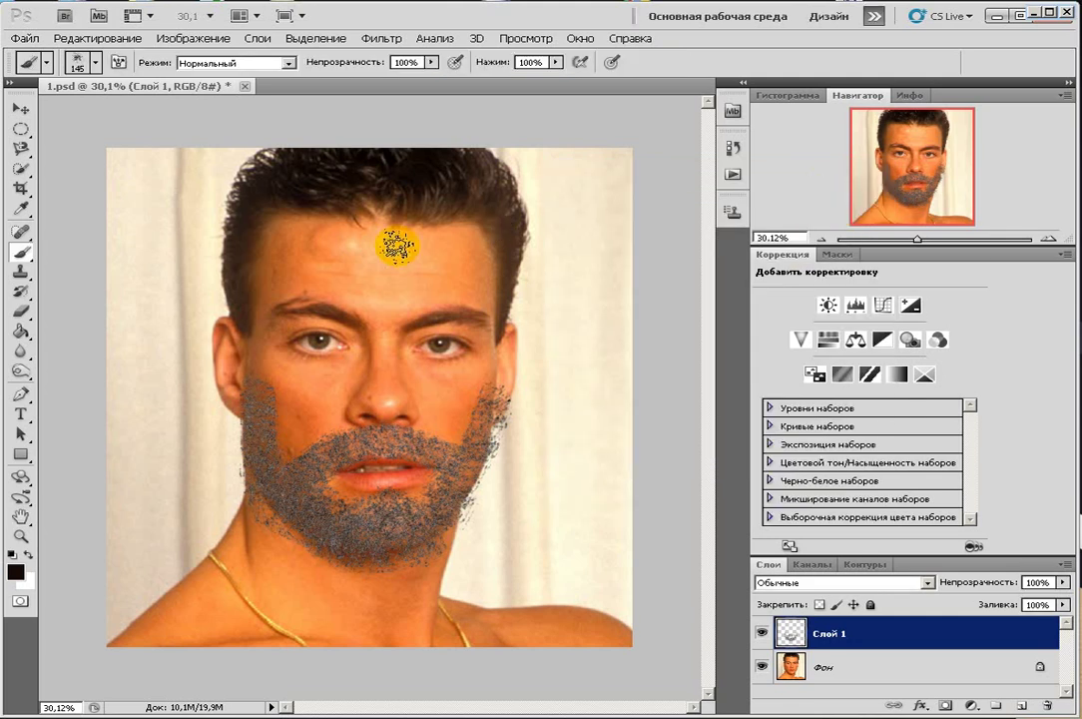
pyautogui.click(171, 38)
pyautogui.moveTo(178, 84)
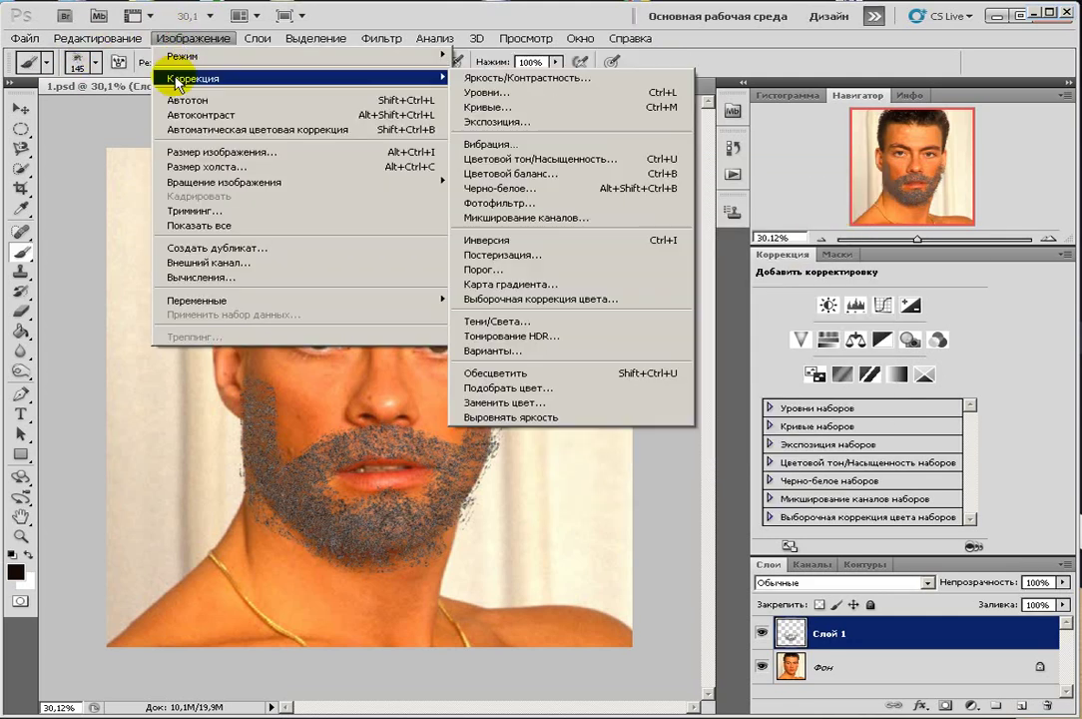
pyautogui.click(177, 152)
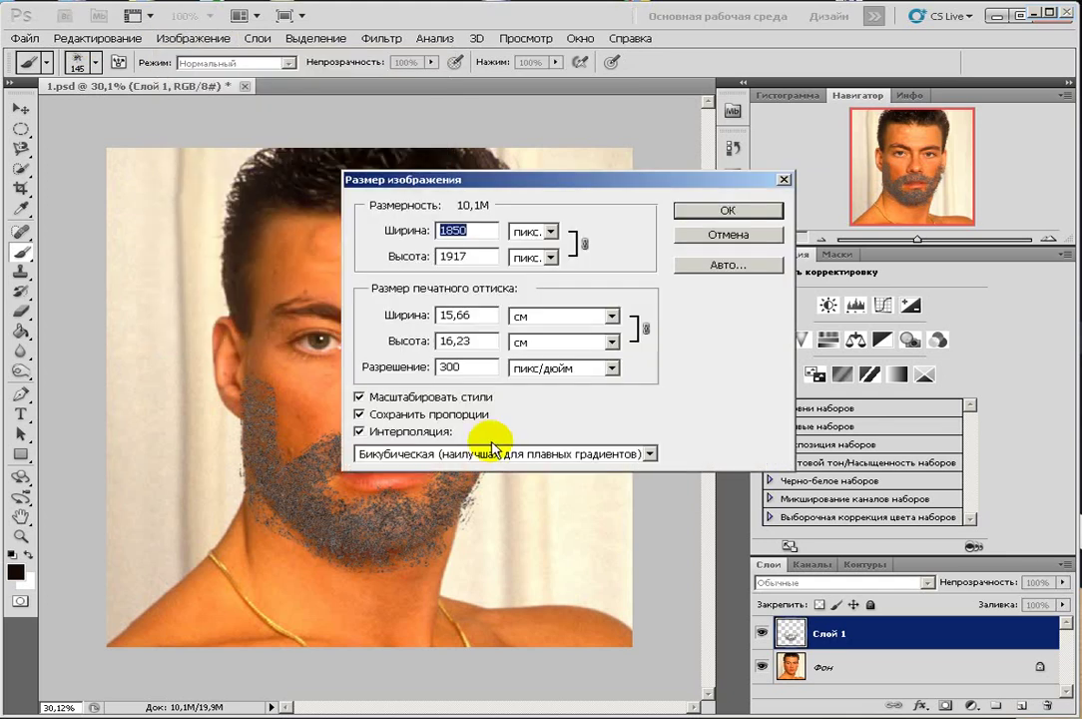
pyautogui.doubleClick(468, 366)
pyautogui.doubleClick(454, 342)
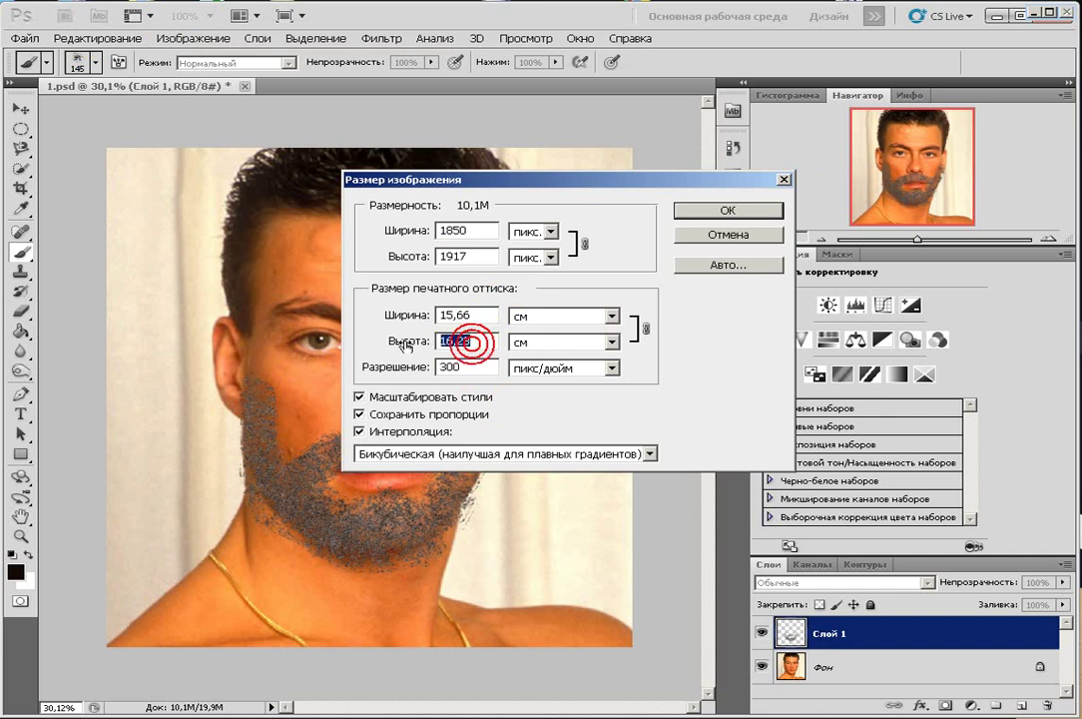
pyautogui.click(726, 211)
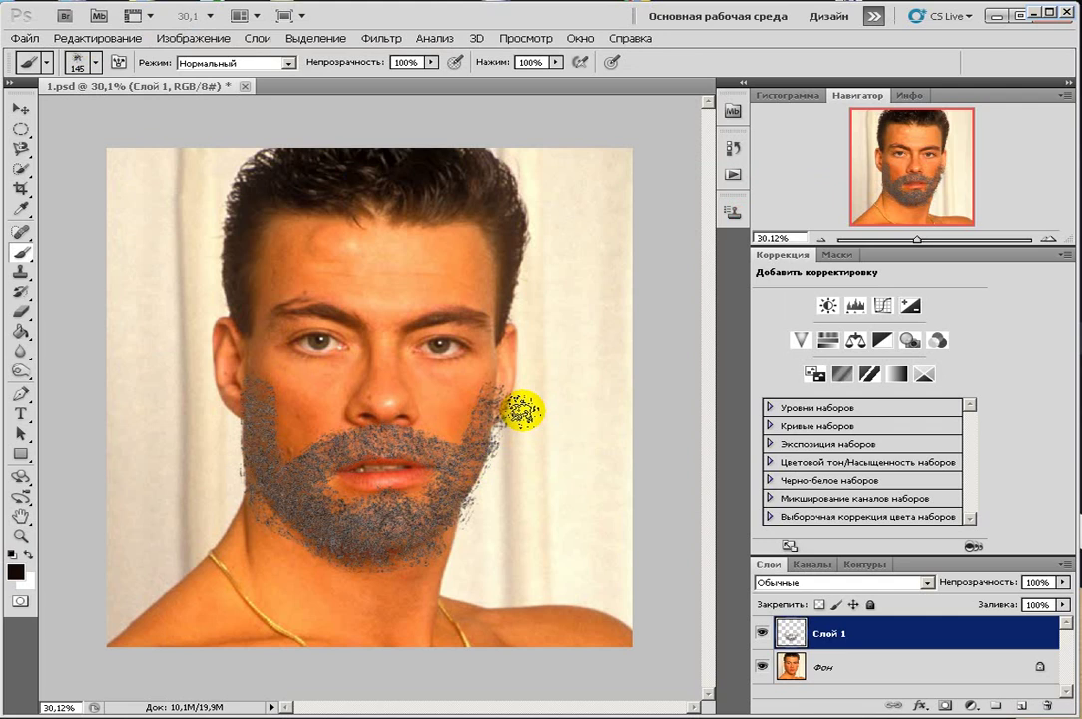
# Zoom out and draw an elliptical marquee around the face and beard, nudged slightly down
pyautogui.click(21, 128)
pyautogui.moveTo(32, 133)
pyautogui.mouseDown()
pyautogui.moveTo(29, 124)
pyautogui.moveTo(107, 150)
pyautogui.mouseUp()
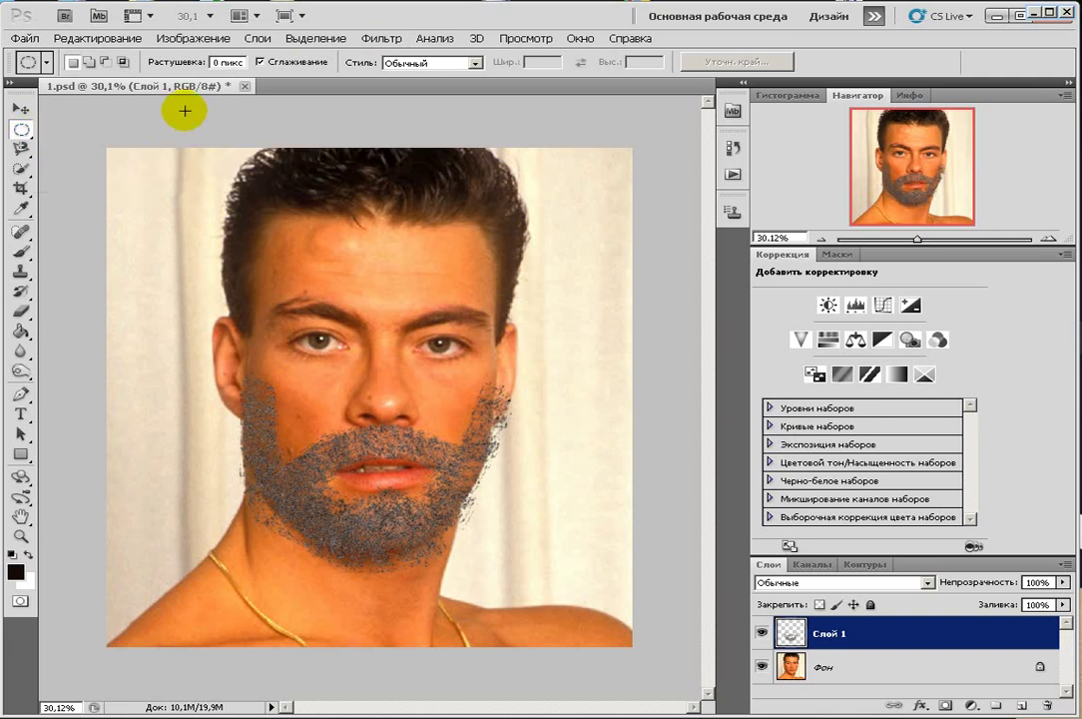
pyautogui.moveTo(918, 239); pyautogui.dragTo(911, 241)
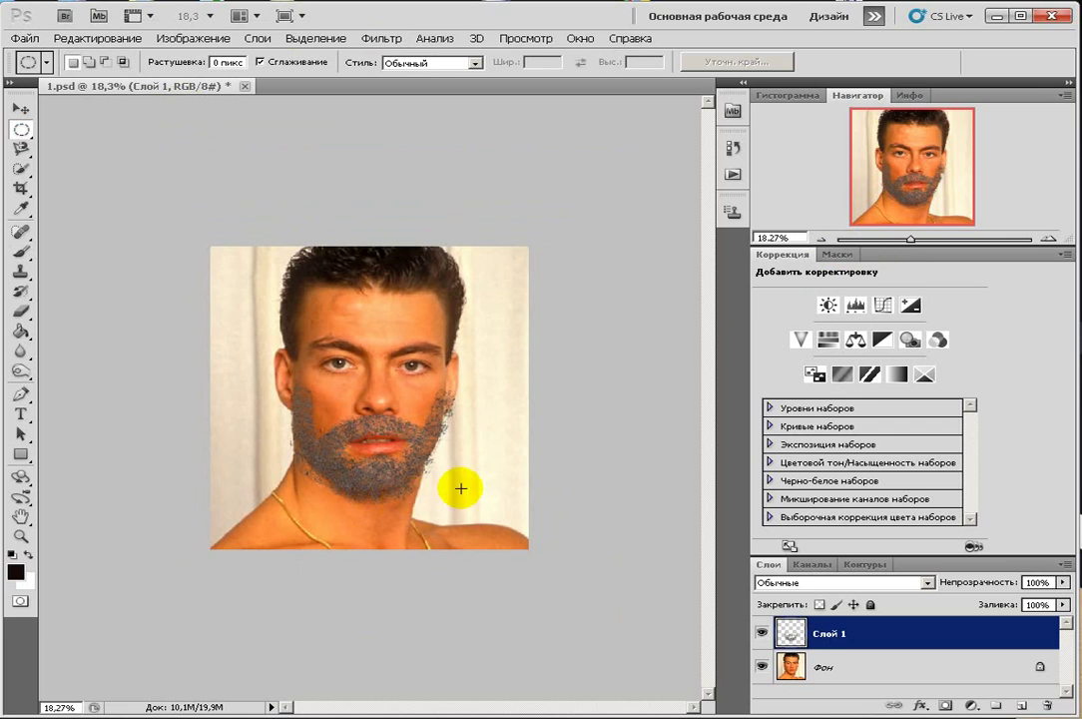
pyautogui.moveTo(452, 489); pyautogui.dragTo(307, 291)
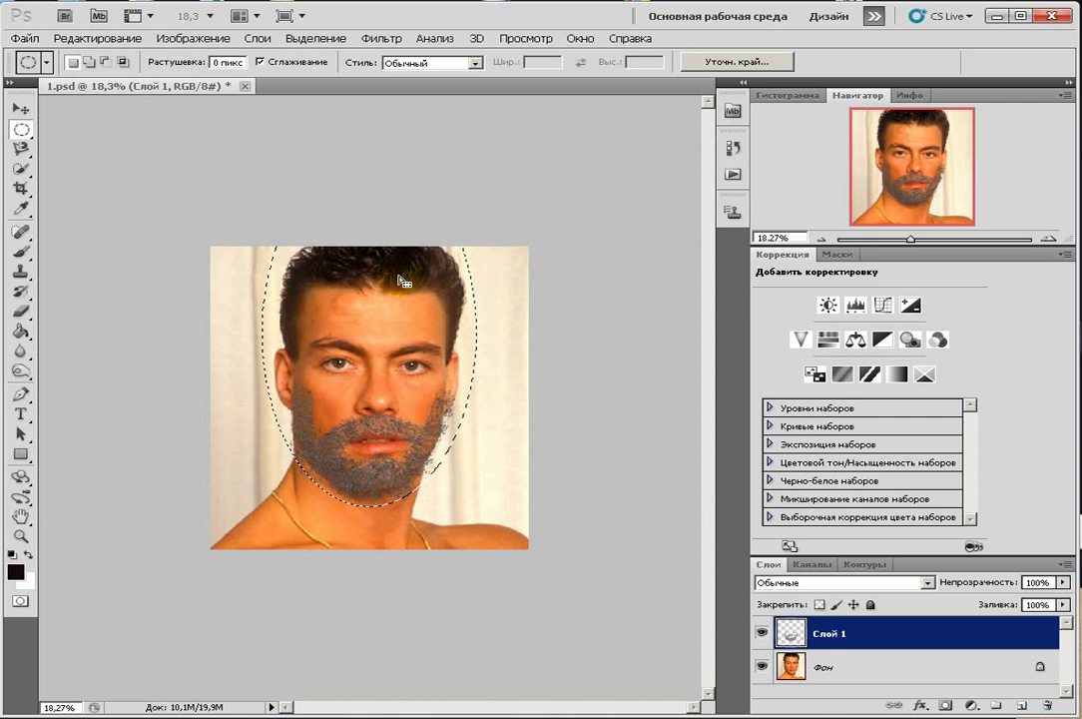
pyautogui.moveTo(399, 279); pyautogui.dragTo(398, 285)
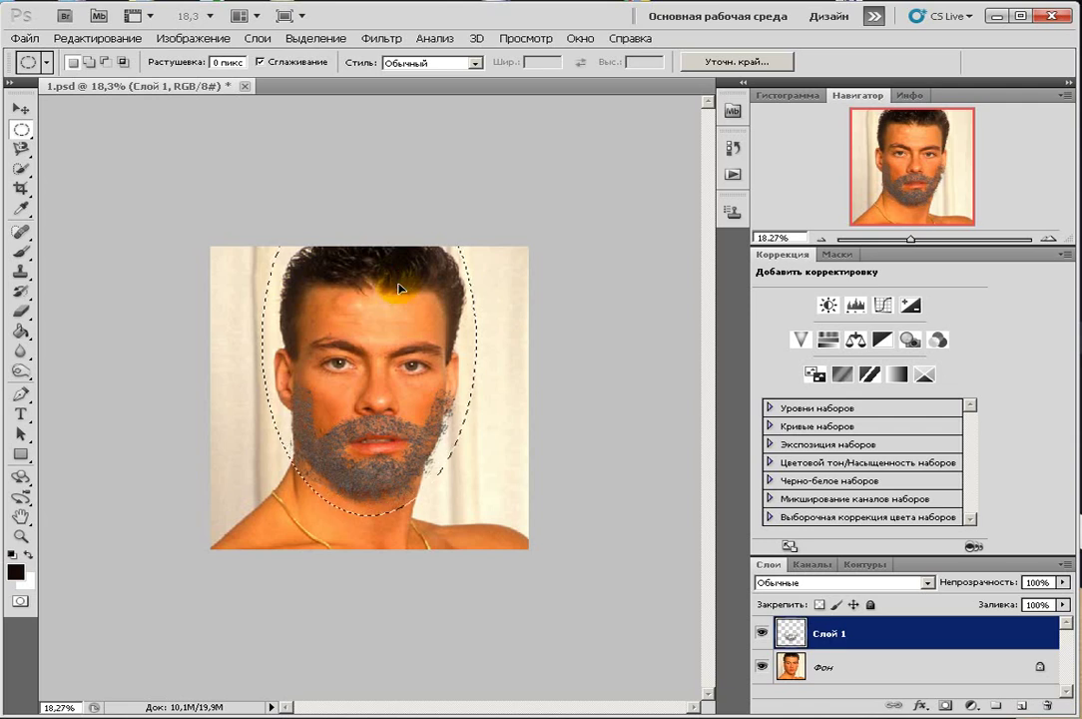
pyautogui.click(577, 283)
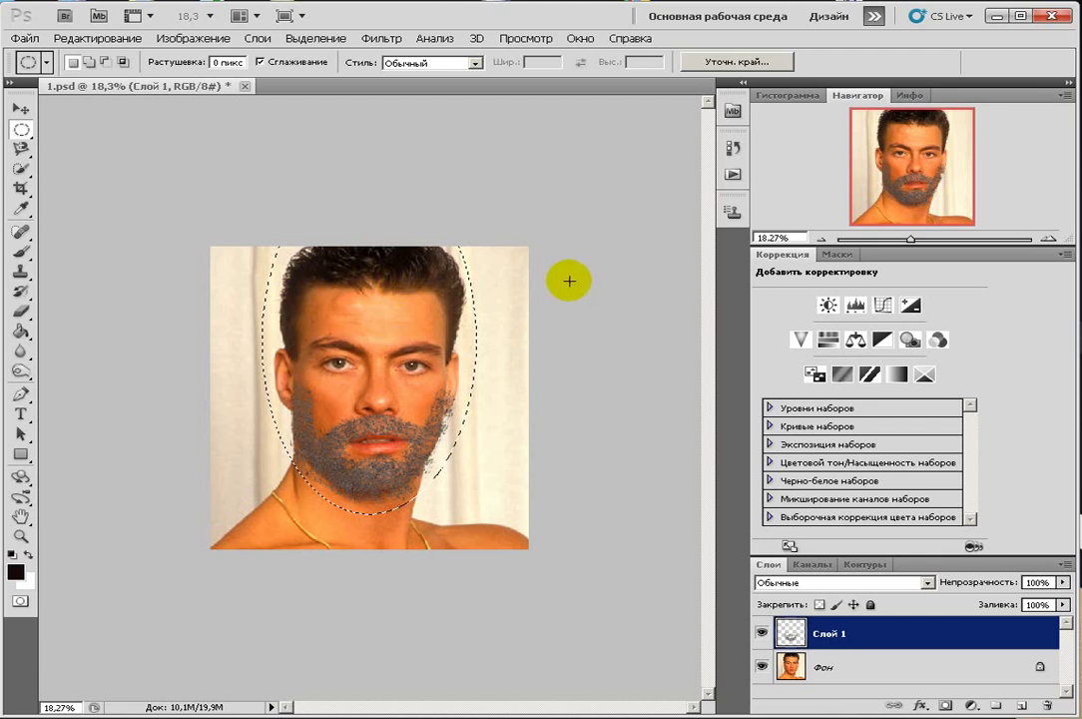
pyautogui.click(380, 39)
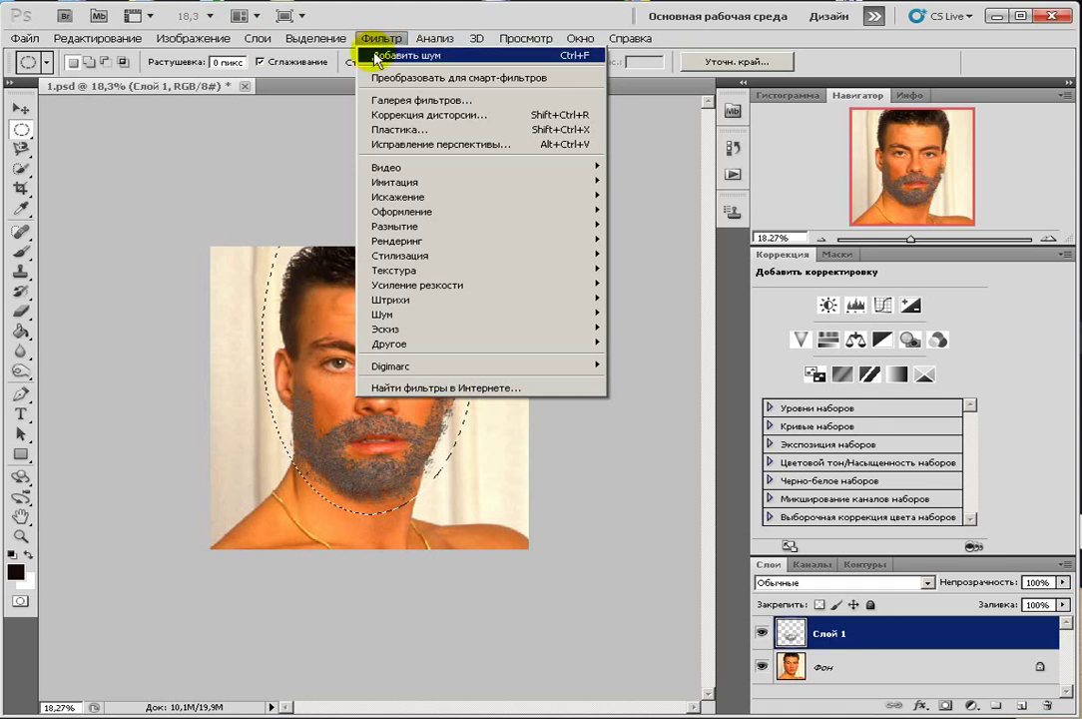
# Apply a Radial Blur of amount 30, Linear method, Best quality, to the beard
pyautogui.moveTo(409, 229)
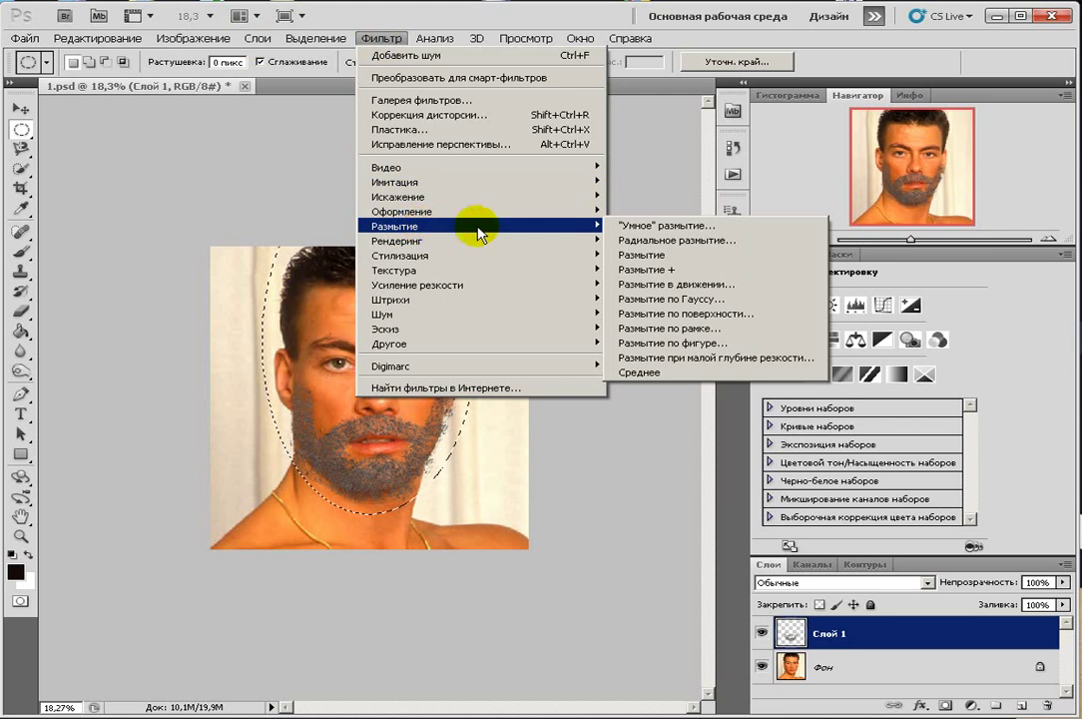
pyautogui.click(644, 240)
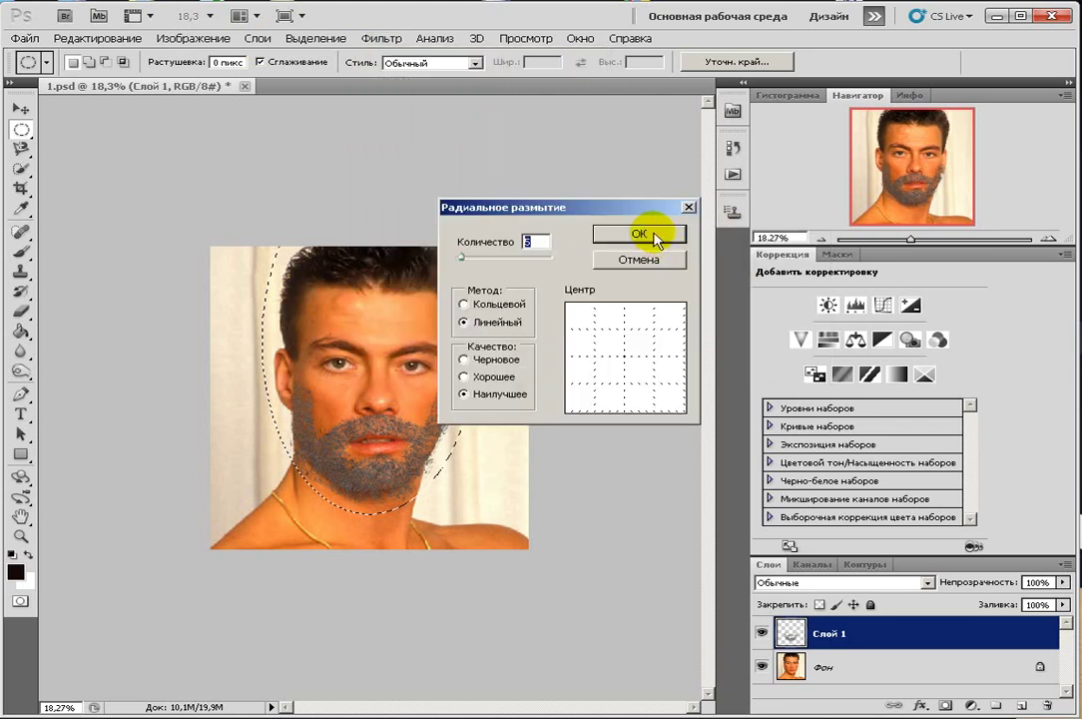
pyautogui.click(476, 325)
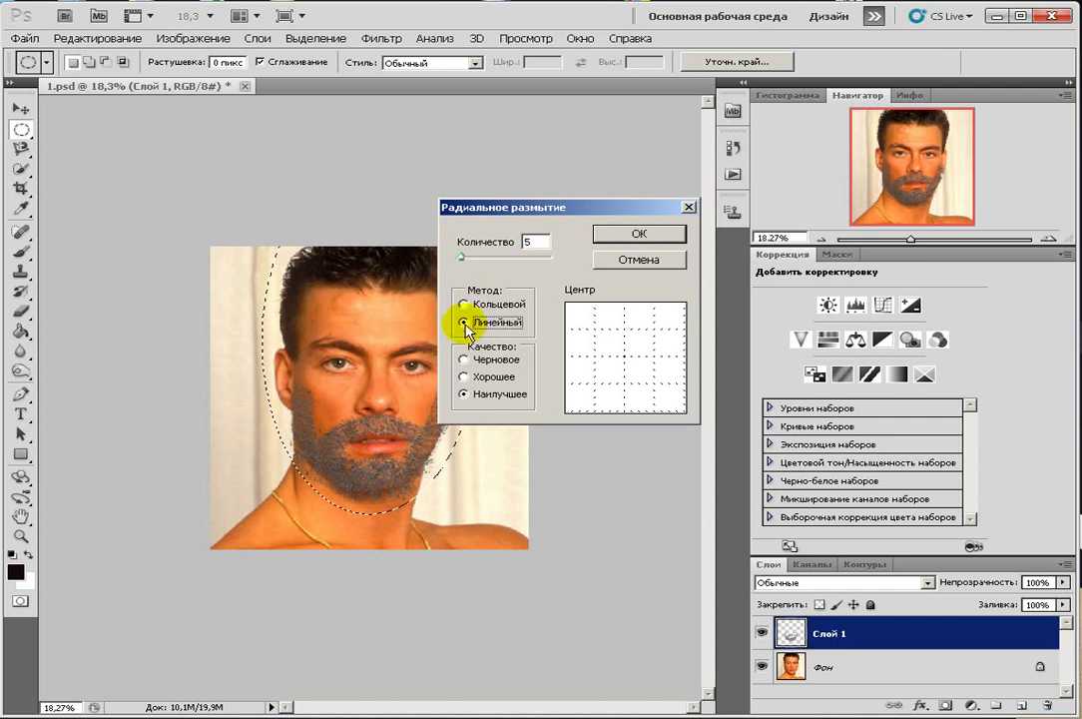
pyautogui.click(463, 394)
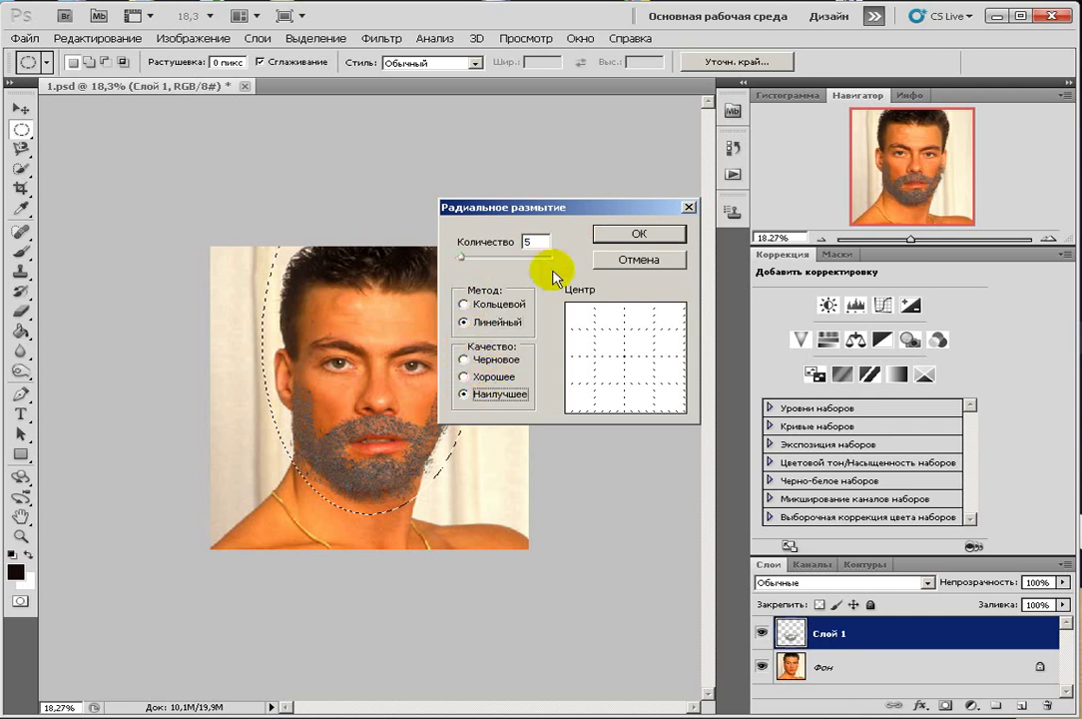
pyautogui.moveTo(463, 258)
pyautogui.mouseDown()
pyautogui.moveTo(489, 259)
pyautogui.moveTo(467, 261)
pyautogui.mouseUp()
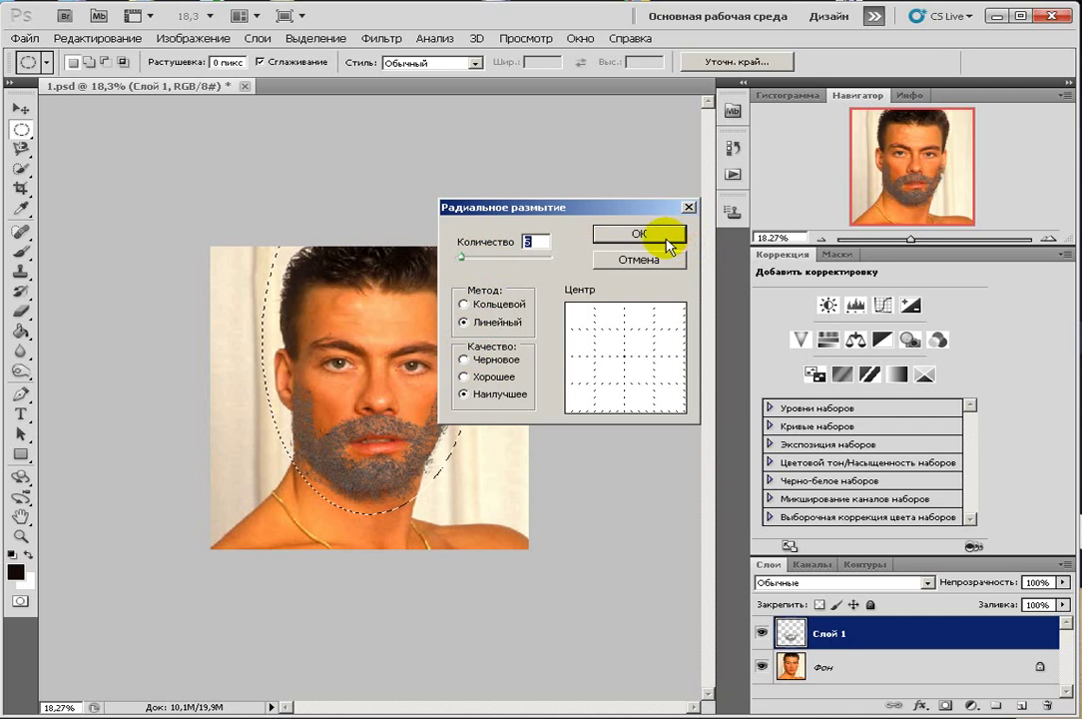
pyautogui.click(624, 237)
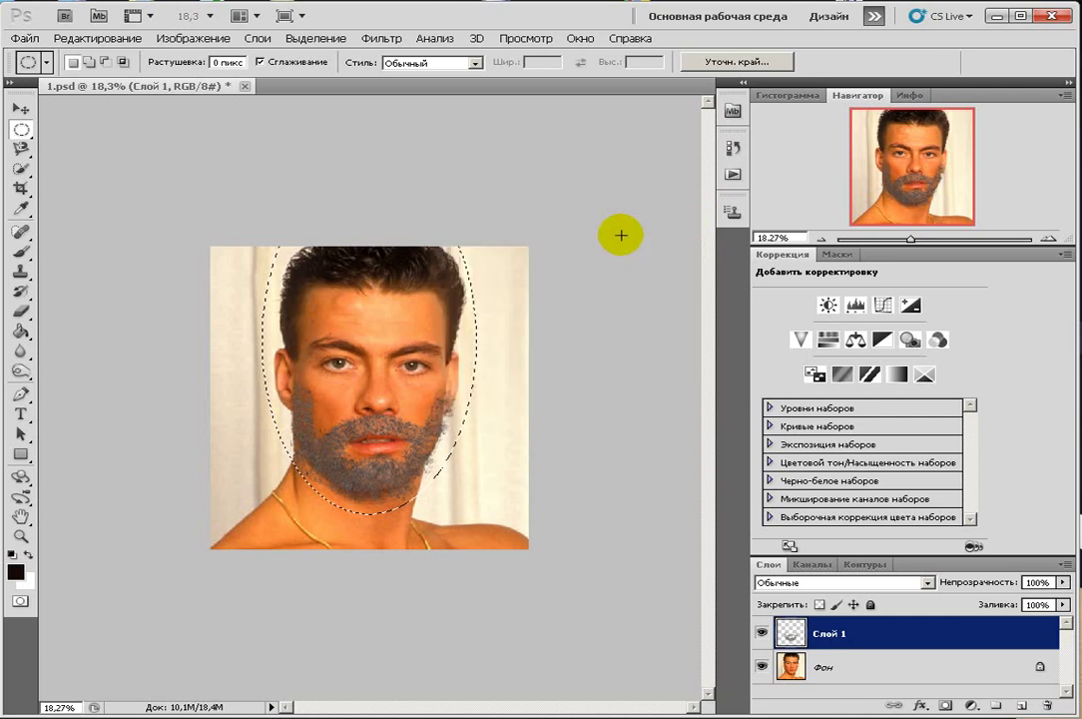
# Zoom back in on the face and drop the oval selection
pyautogui.moveTo(910, 239); pyautogui.dragTo(924, 240)
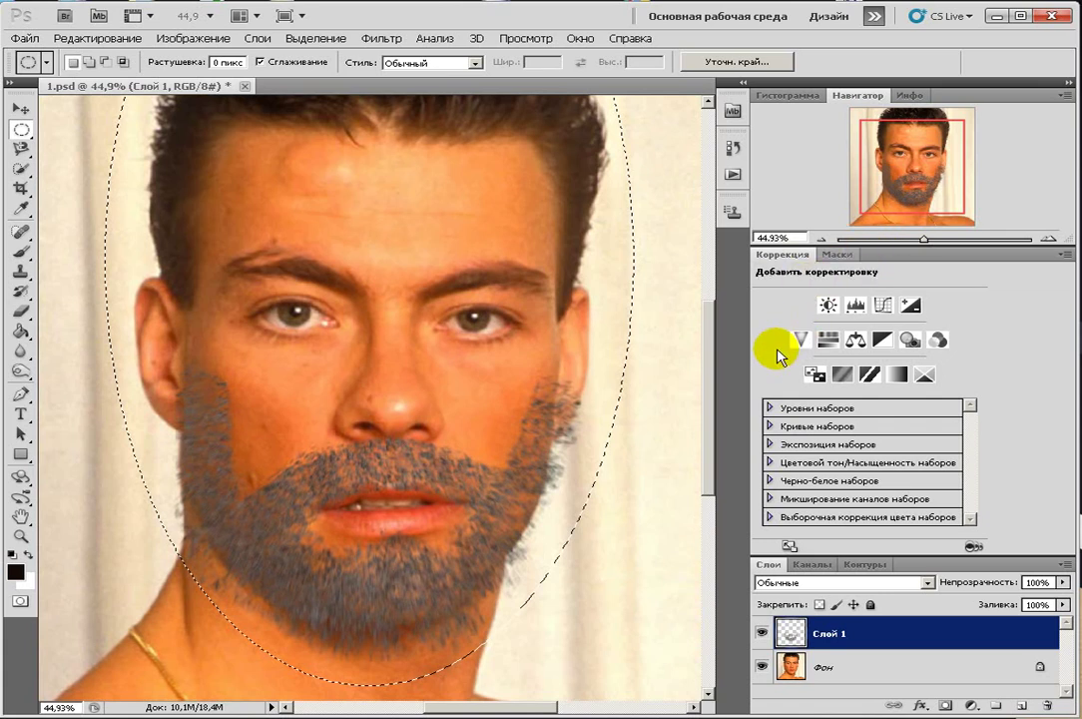
pyautogui.click(671, 398)
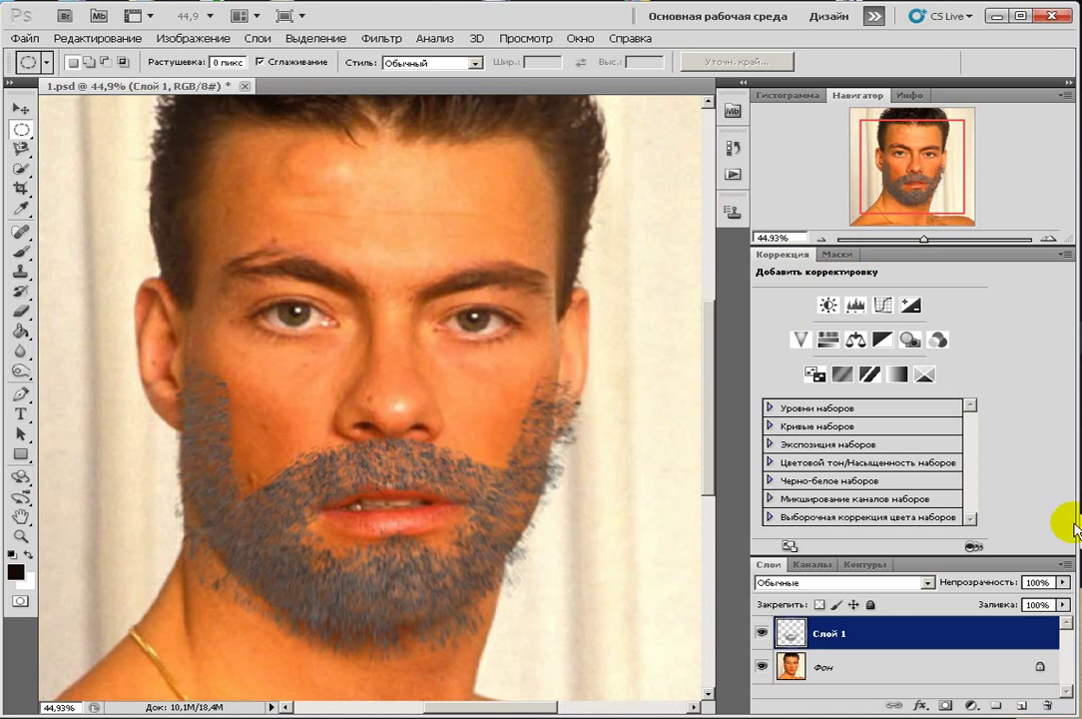
pyautogui.click(903, 631)
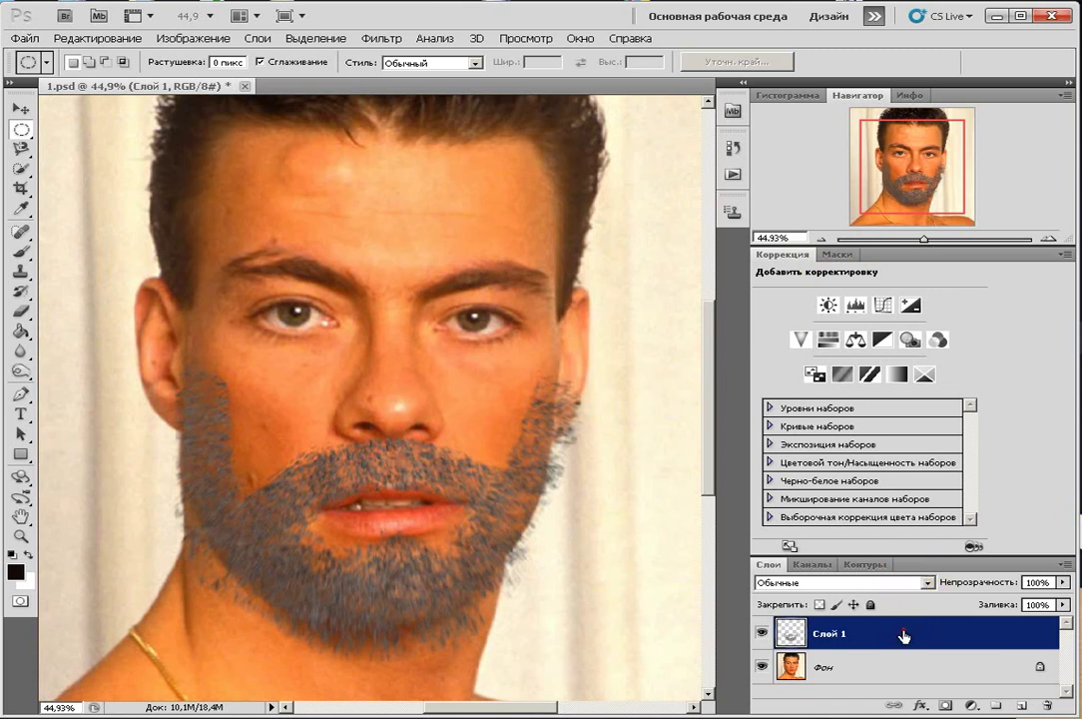
pyautogui.click(926, 582)
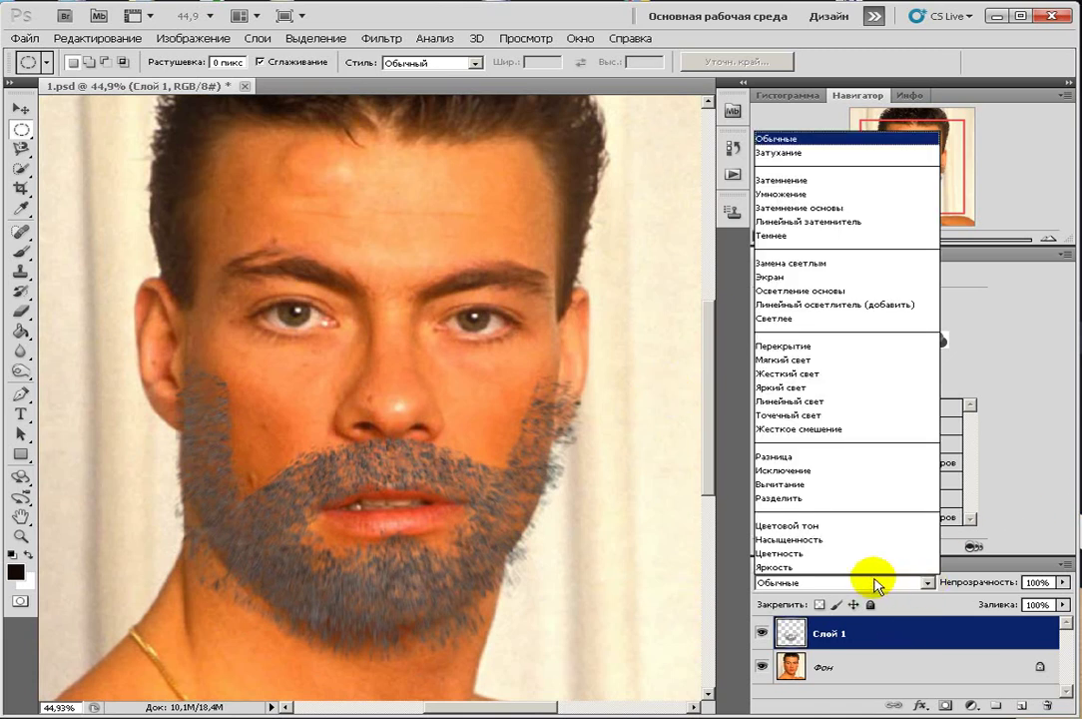
# Switch Слой 1's blend mode to Жесткий свет (Hard Light)
pyautogui.click(816, 373)
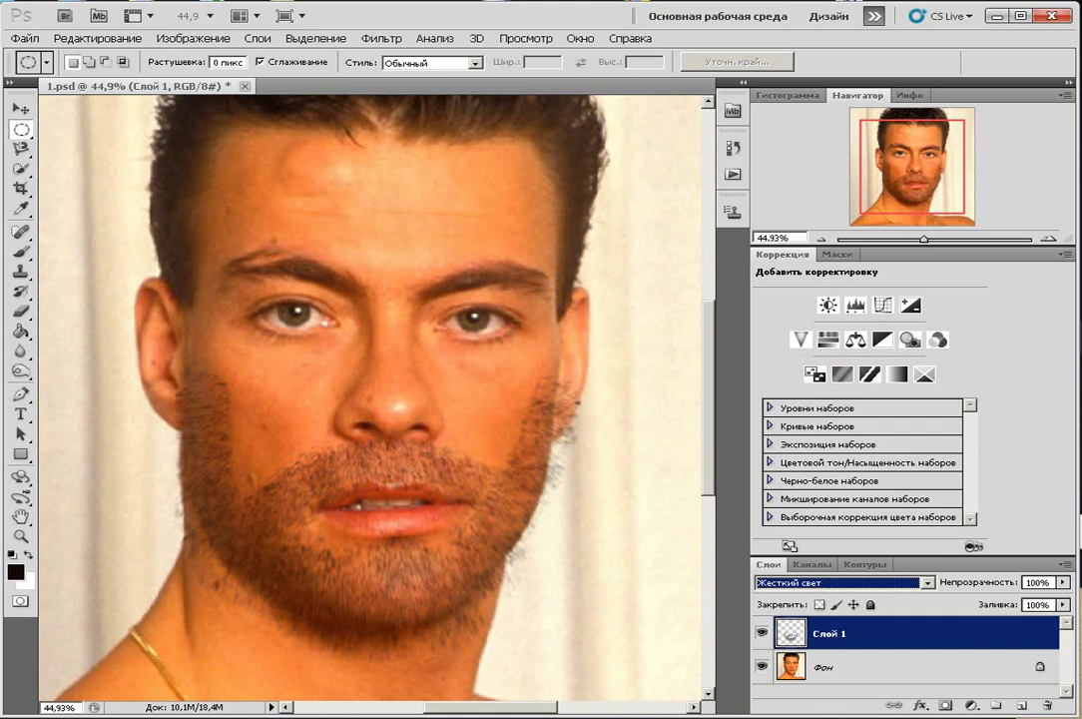
pyautogui.click(639, 604)
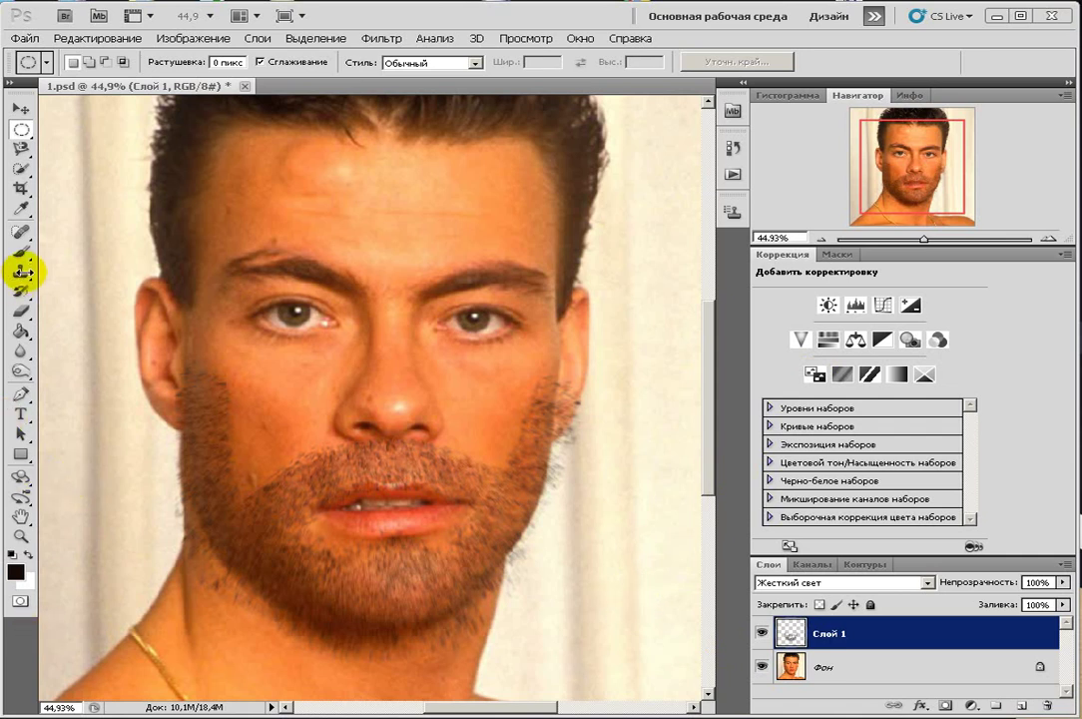
# Select the Eraser with a soft 121 px, 0% hardness tip and set its opacity to 33%
pyautogui.click(21, 313)
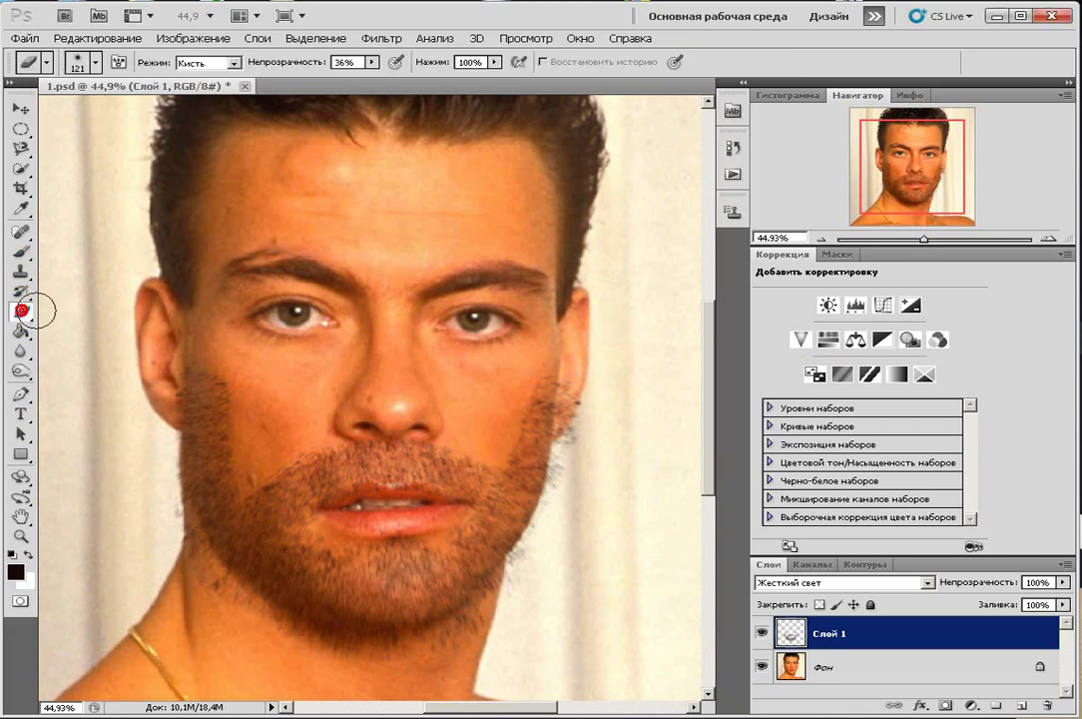
pyautogui.click(96, 62)
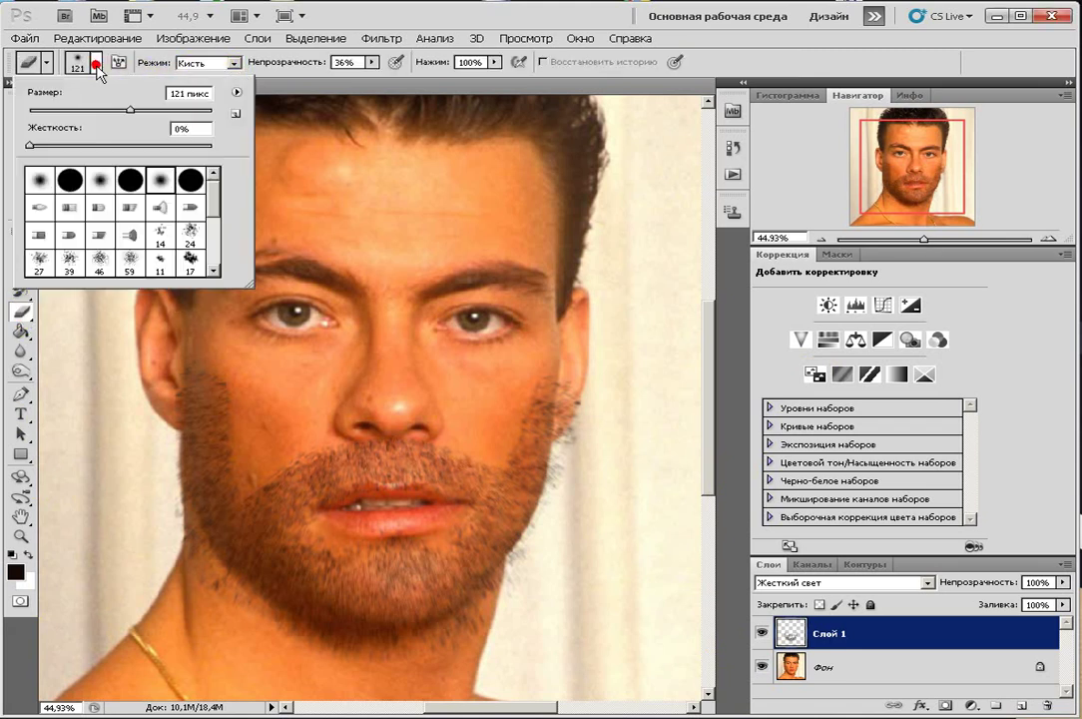
pyautogui.click(213, 206)
pyautogui.scroll(-5, 194, 181)
pyautogui.scroll(5, 200, 260)
pyautogui.click(329, 71)
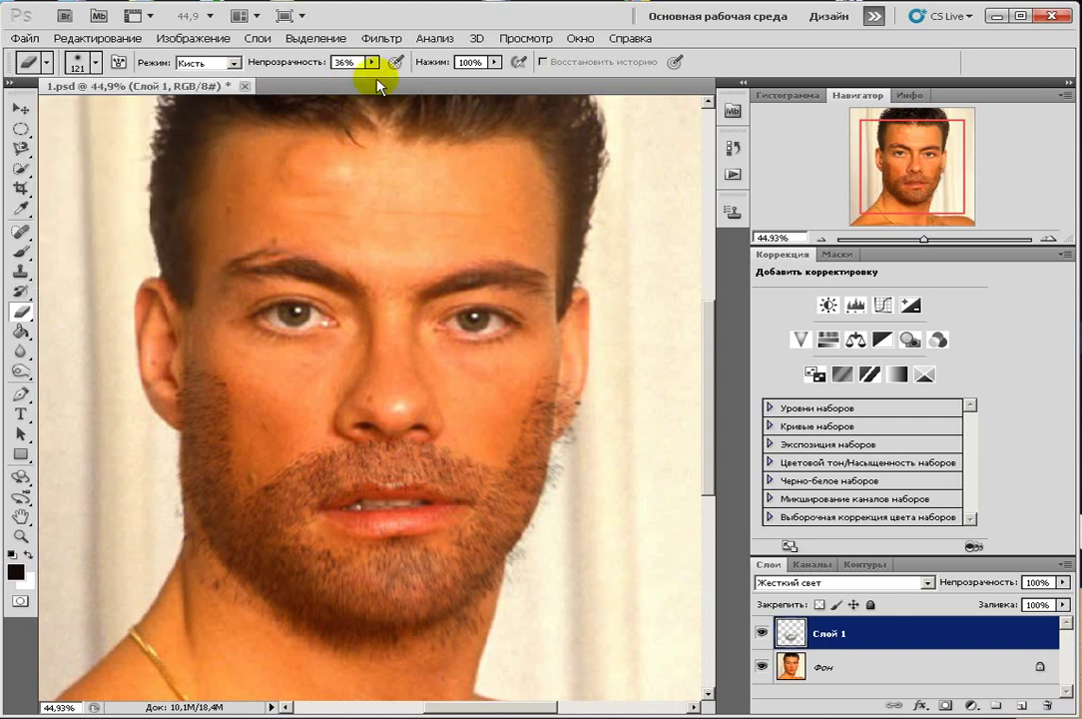
pyautogui.click(371, 62)
pyautogui.moveTo(375, 77); pyautogui.dragTo(371, 80)
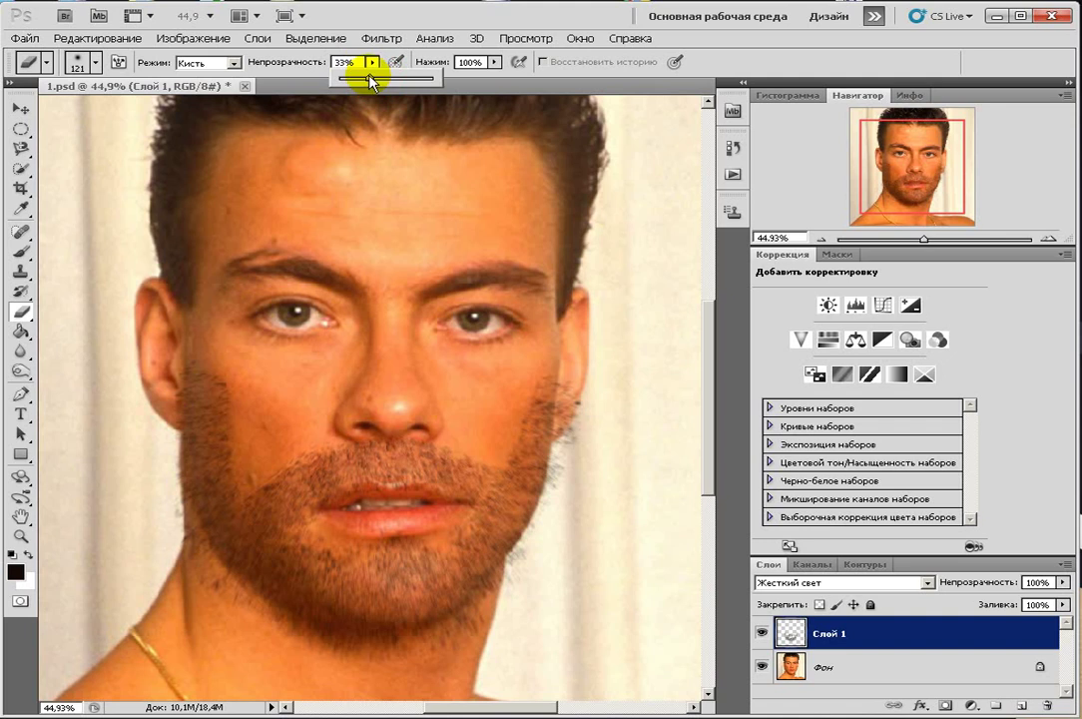
pyautogui.click(584, 440)
# Fade the stubble edges down the right cheek and along the lower jaw
pyautogui.moveTo(572, 427)
pyautogui.mouseDown()
pyautogui.moveTo(577, 394)
pyautogui.moveTo(577, 414)
pyautogui.mouseUp()
pyautogui.click(530, 373)
pyautogui.moveTo(530, 374); pyautogui.dragTo(570, 456)
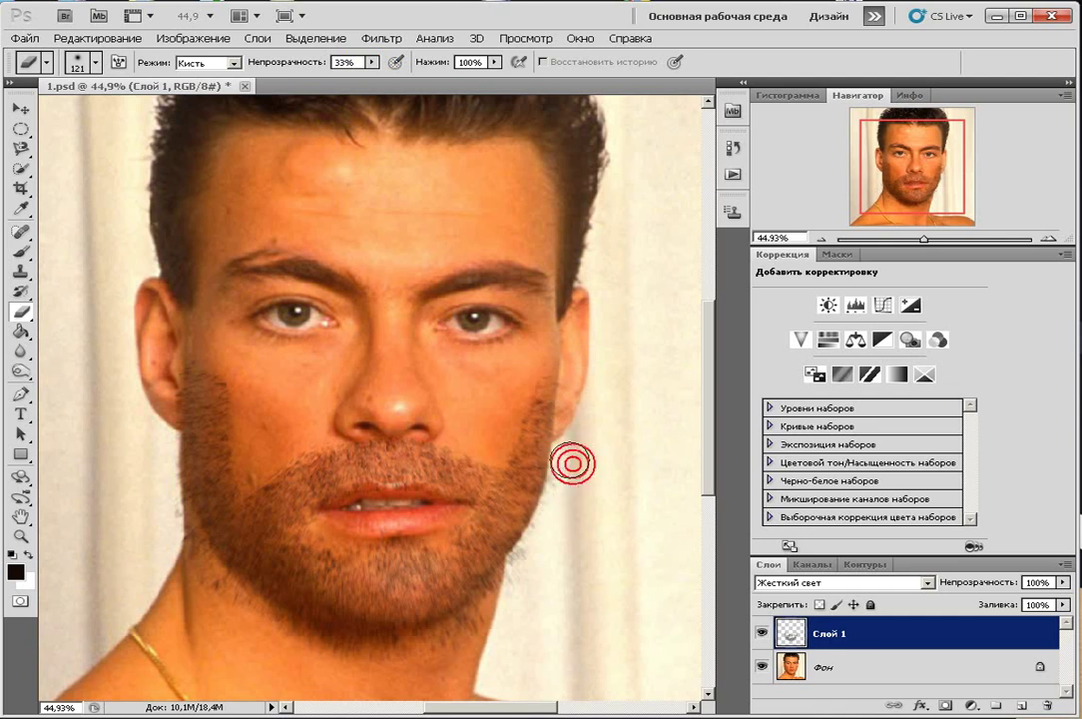
pyautogui.click(544, 533)
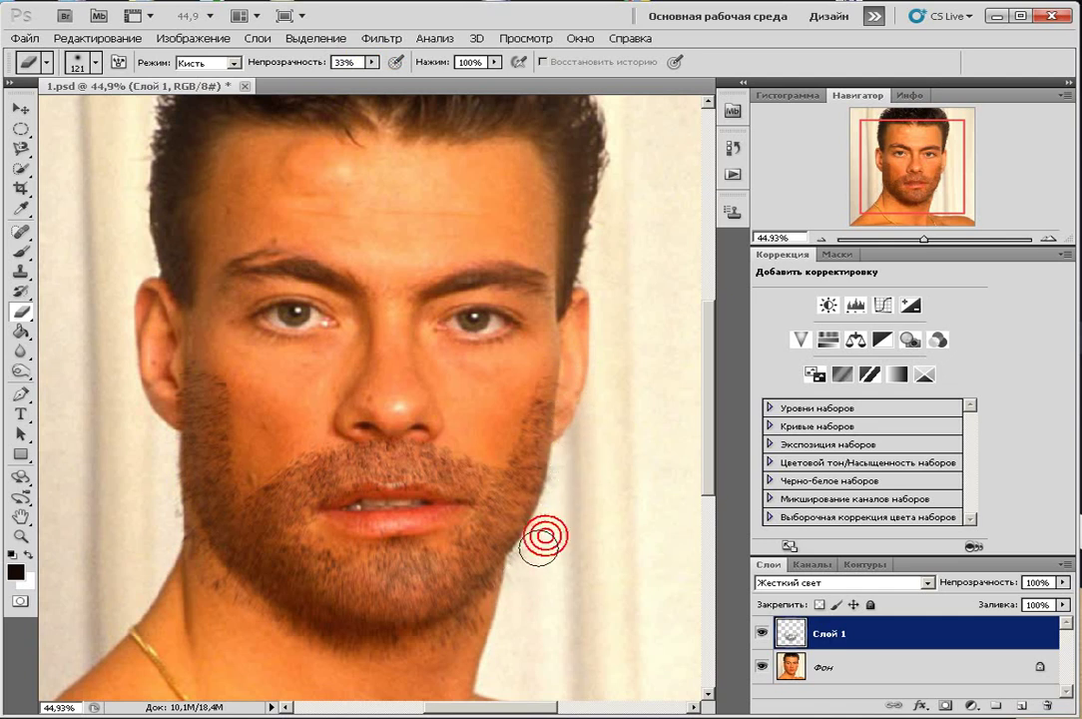
pyautogui.click(499, 617)
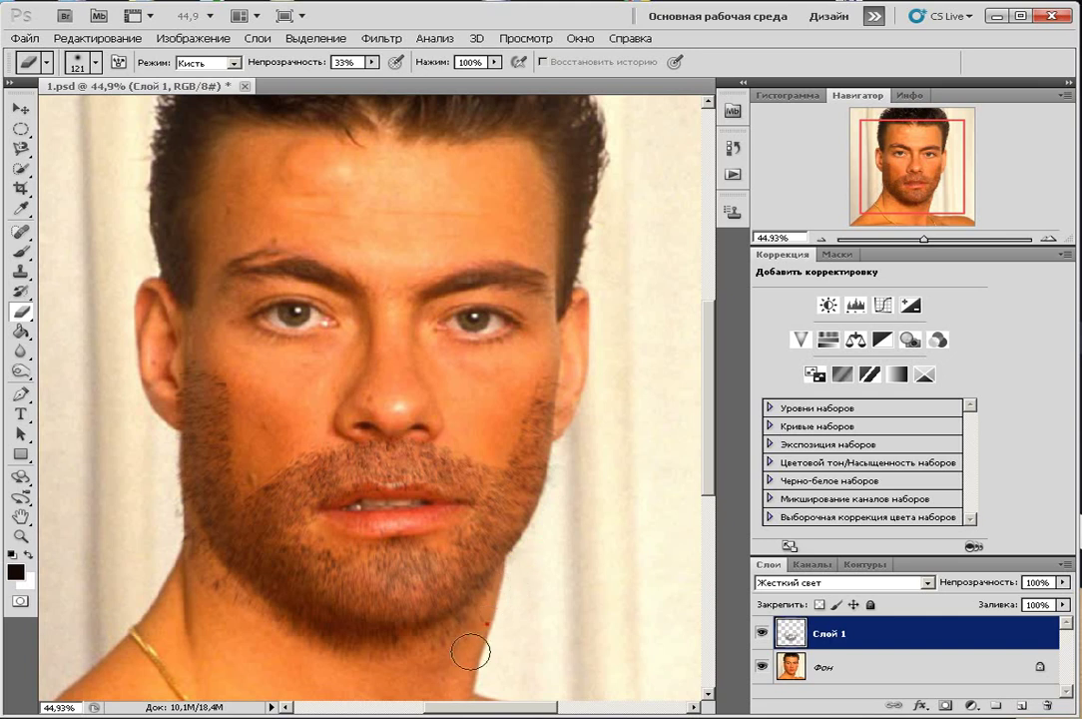
pyautogui.click(474, 632)
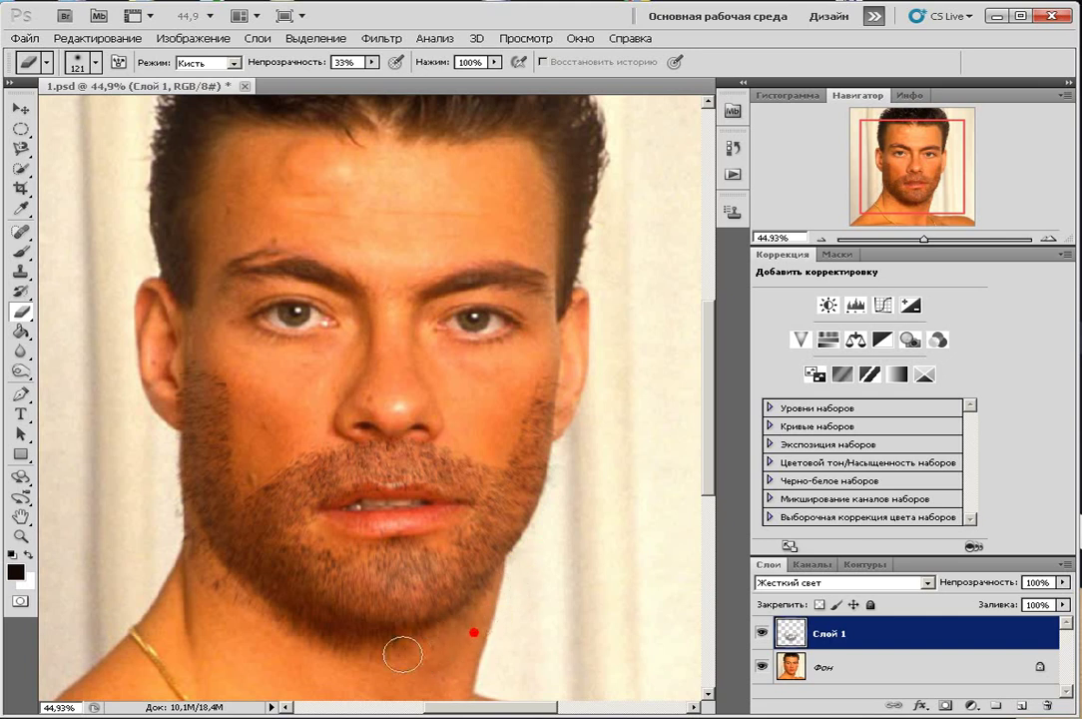
# Erase stubble up the left jaw and neck and soften it near the ear
pyautogui.click(291, 621)
pyautogui.click(251, 609)
pyautogui.click(225, 601)
pyautogui.click(170, 517)
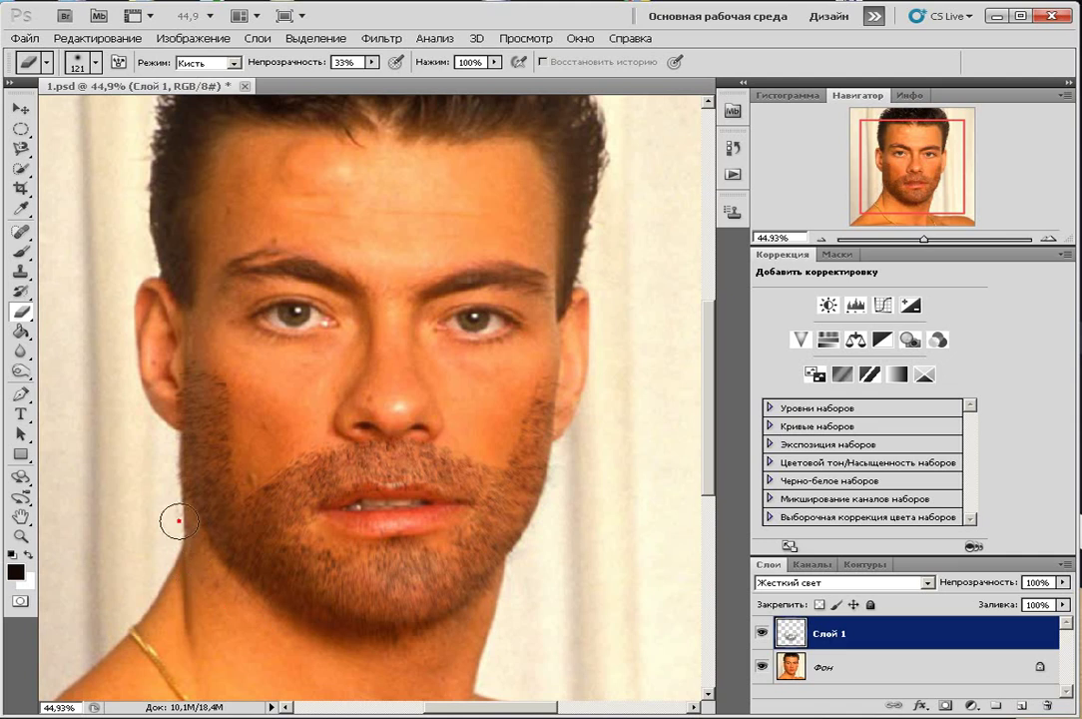
pyautogui.click(196, 565)
pyautogui.click(212, 365)
pyautogui.click(233, 392)
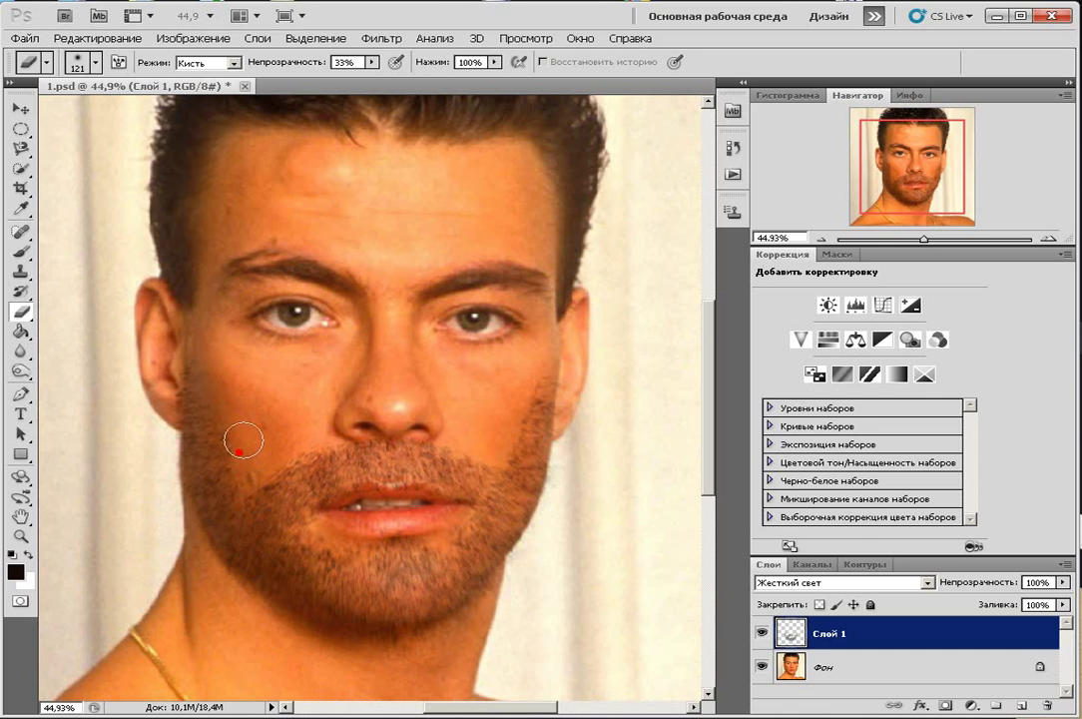
# Thin the stubble above the upper lip, on the left cheek and the right cheek's top edge
pyautogui.click(269, 465)
pyautogui.click(290, 454)
pyautogui.click(312, 446)
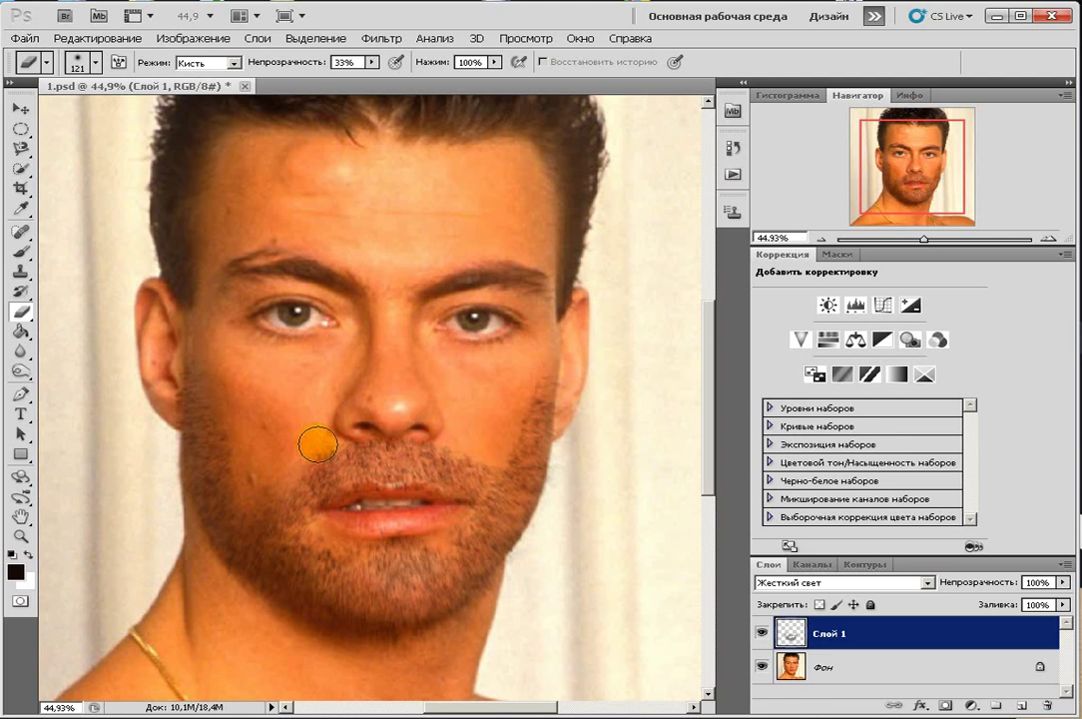
pyautogui.click(275, 490)
pyautogui.click(329, 476)
pyautogui.click(461, 446)
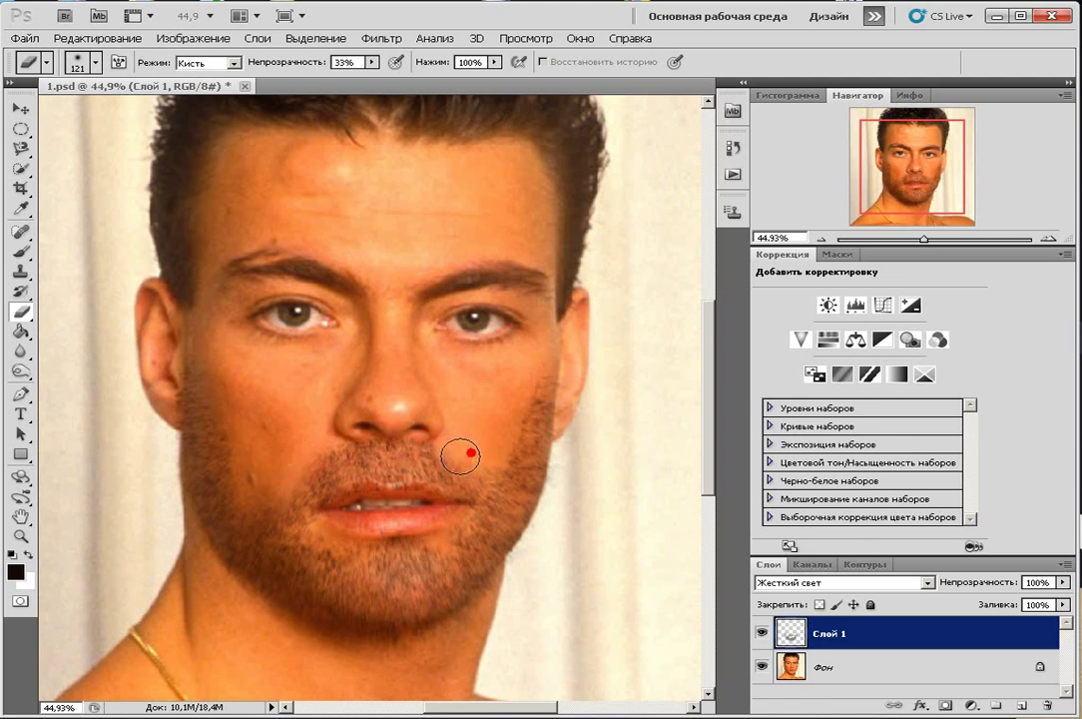
pyautogui.click(491, 469)
pyautogui.click(536, 376)
# Thin stubble beside the nose, clear it from the lips and soften both sides of the chin
pyautogui.click(479, 450)
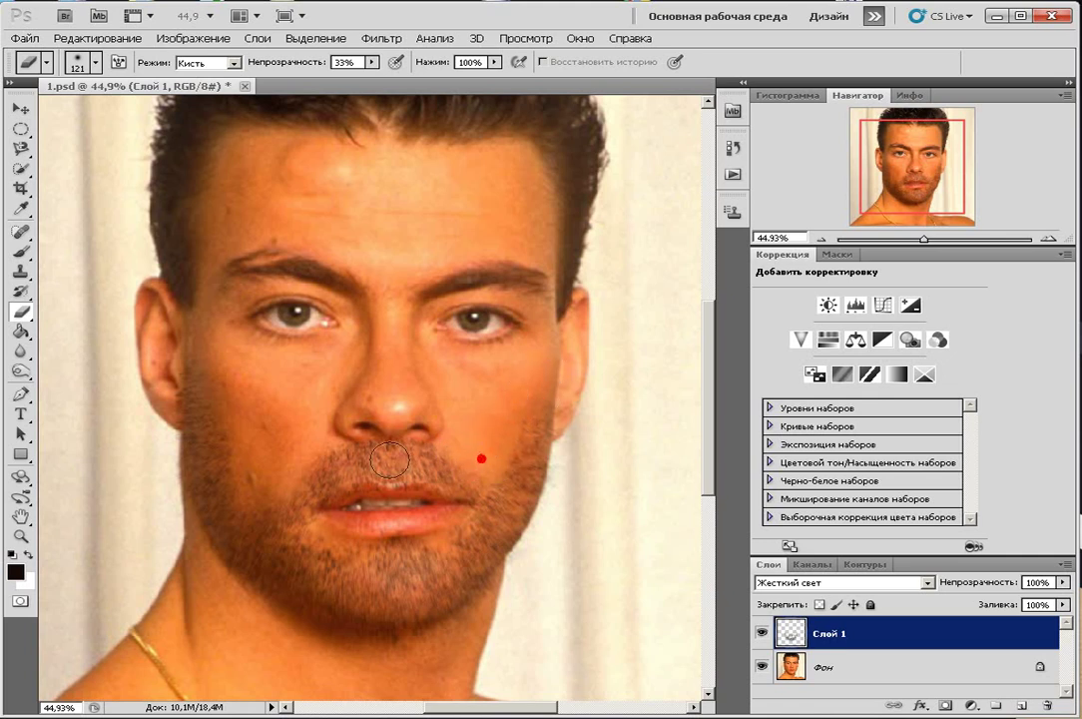
pyautogui.click(319, 449)
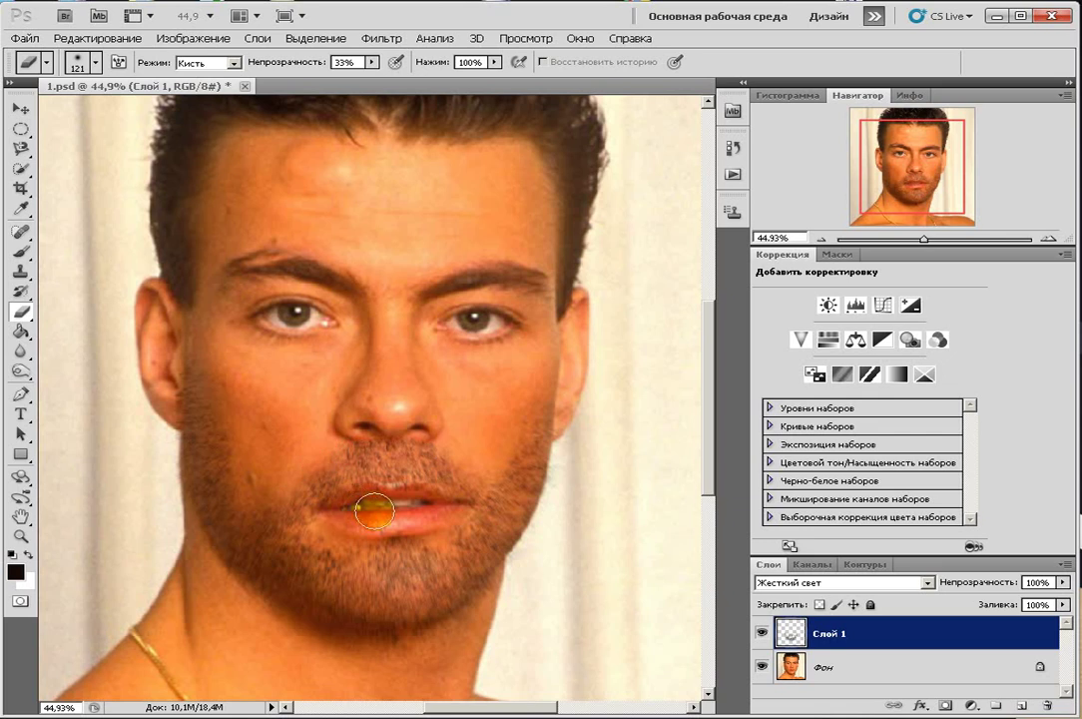
pyautogui.click(344, 497)
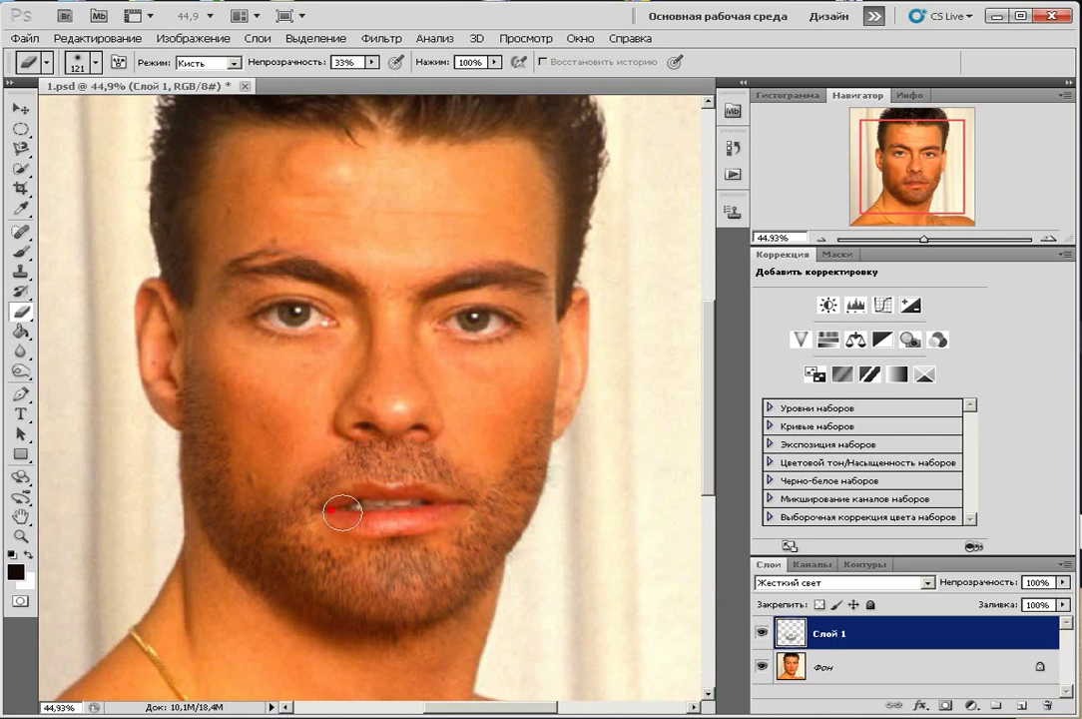
pyautogui.click(331, 541)
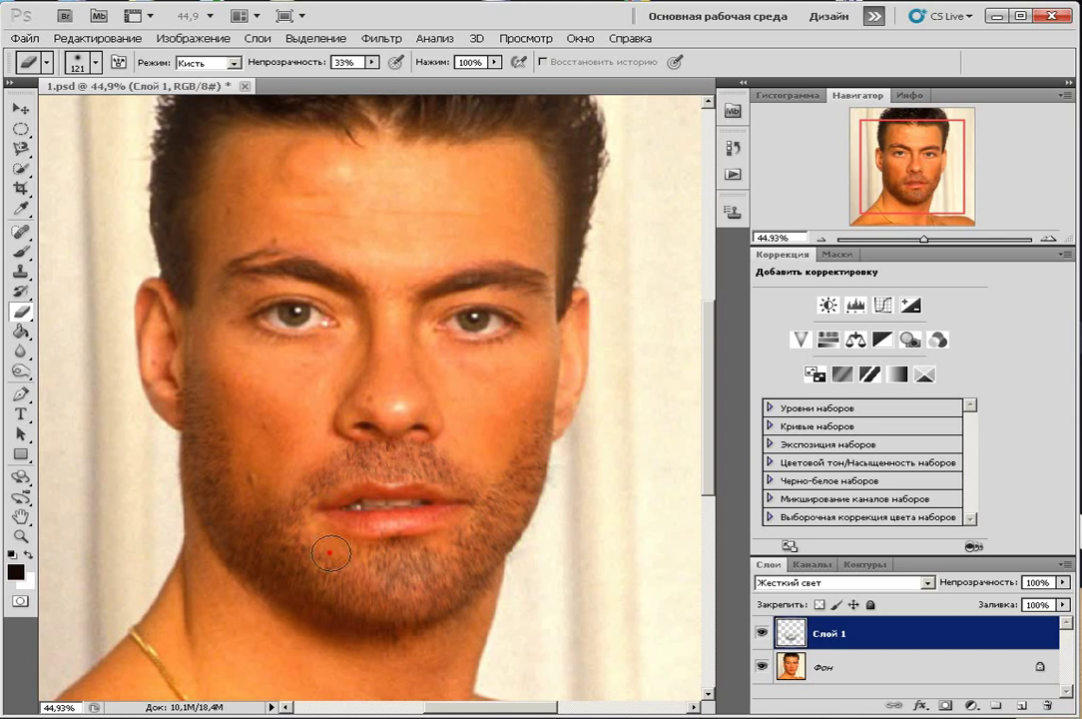
pyautogui.click(443, 536)
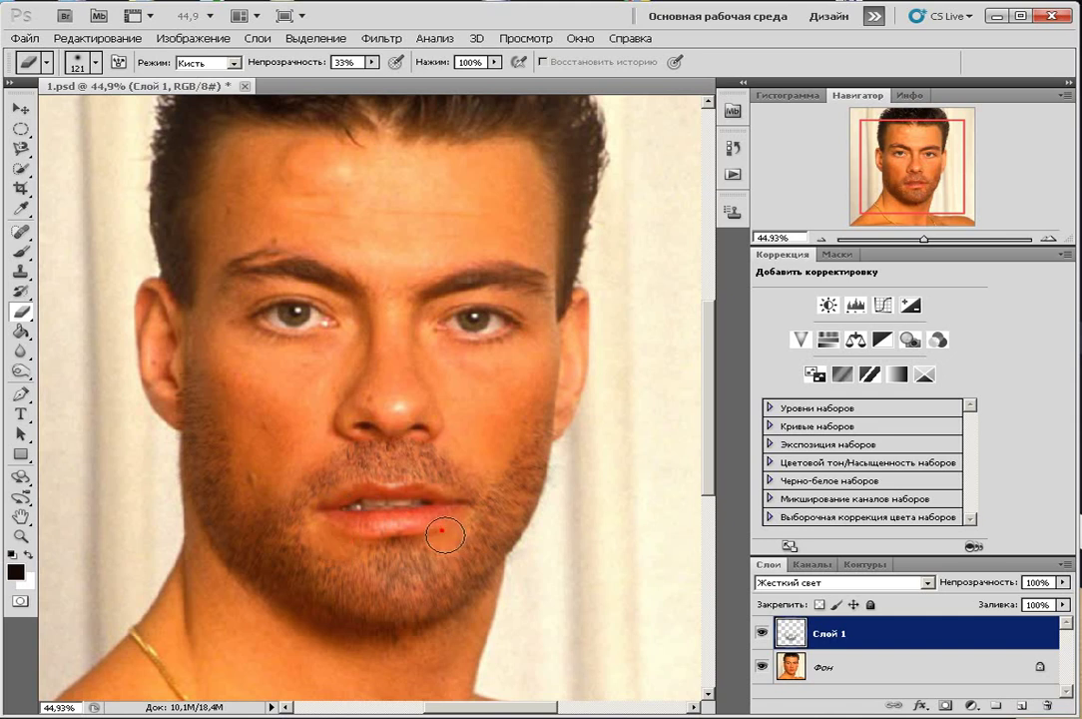
pyautogui.click(427, 546)
pyautogui.click(463, 524)
pyautogui.click(317, 547)
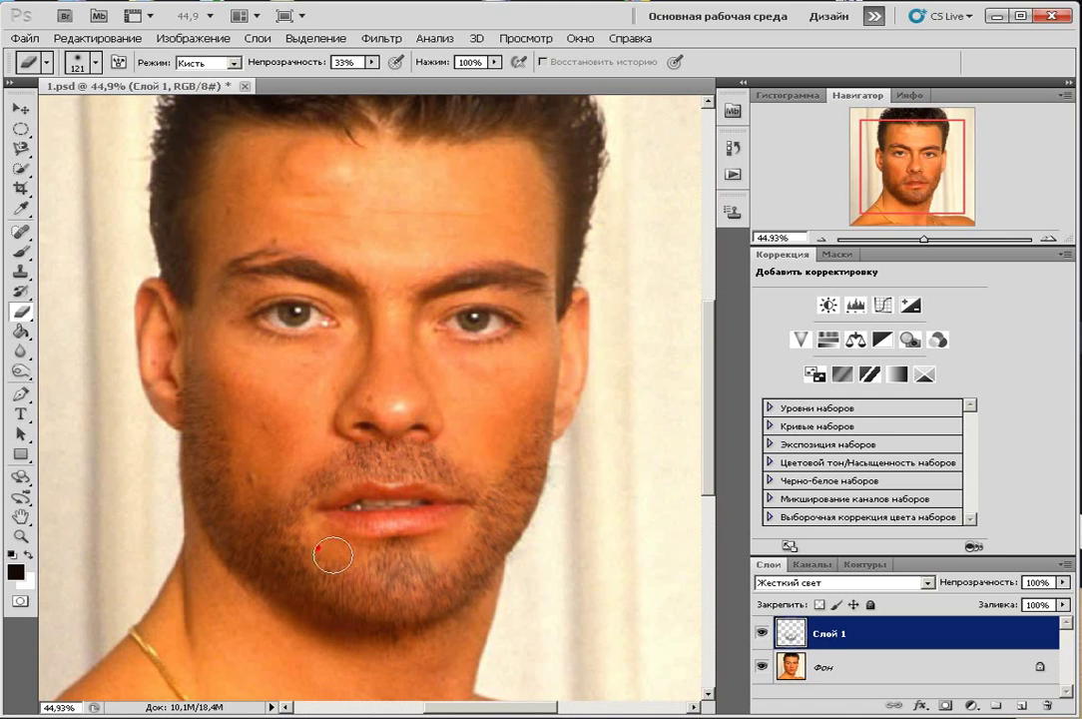
# Fade stubble on the cheeks and right lip corner and erase it from the ear lobe
pyautogui.click(296, 483)
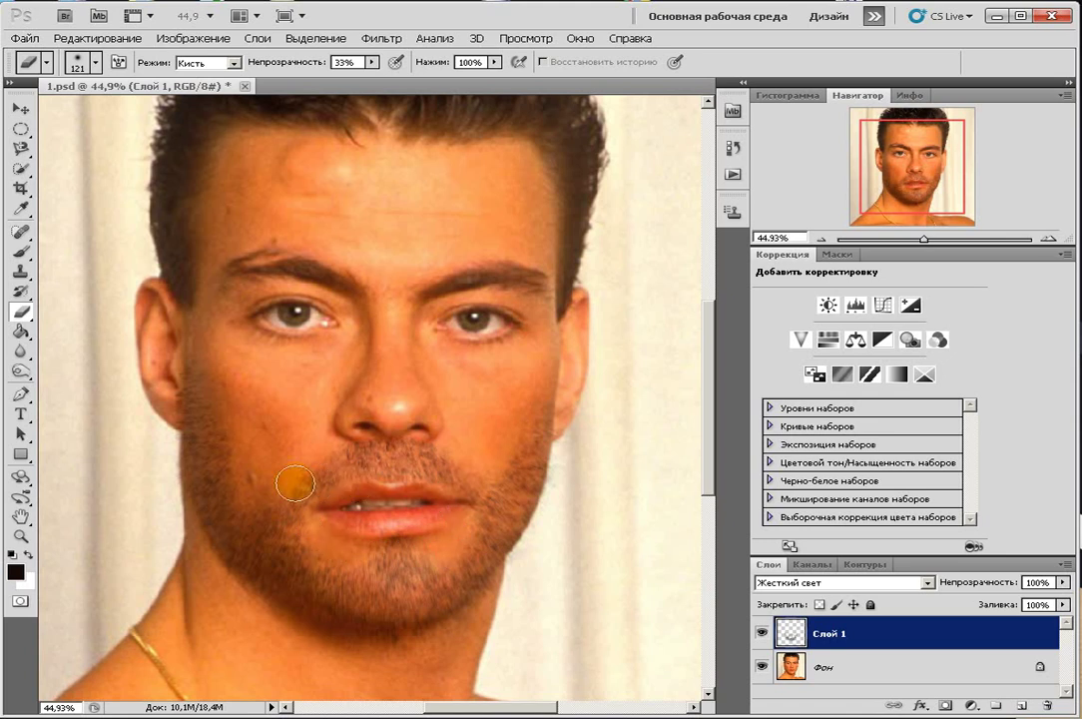
pyautogui.click(461, 447)
pyautogui.click(472, 526)
pyautogui.click(309, 541)
pyautogui.click(510, 442)
pyautogui.click(216, 377)
pyautogui.click(219, 362)
pyautogui.click(163, 388)
pyautogui.click(173, 382)
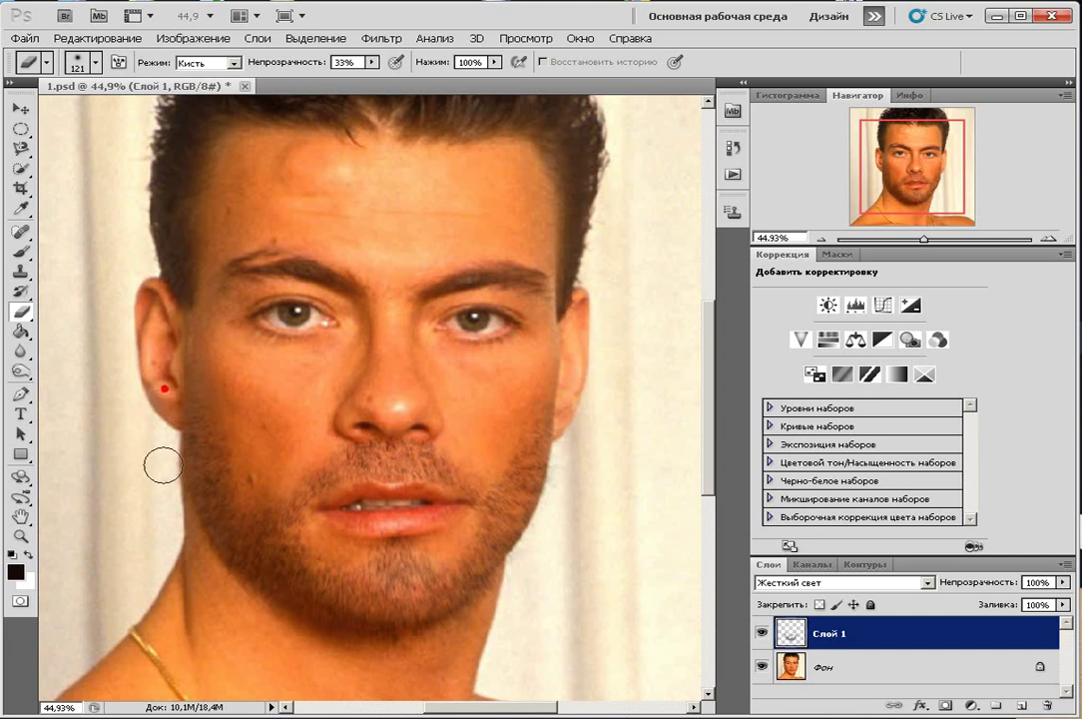
# Soften the left cheek and erase stubble up the right jaw edge toward the ear
pyautogui.click(526, 422)
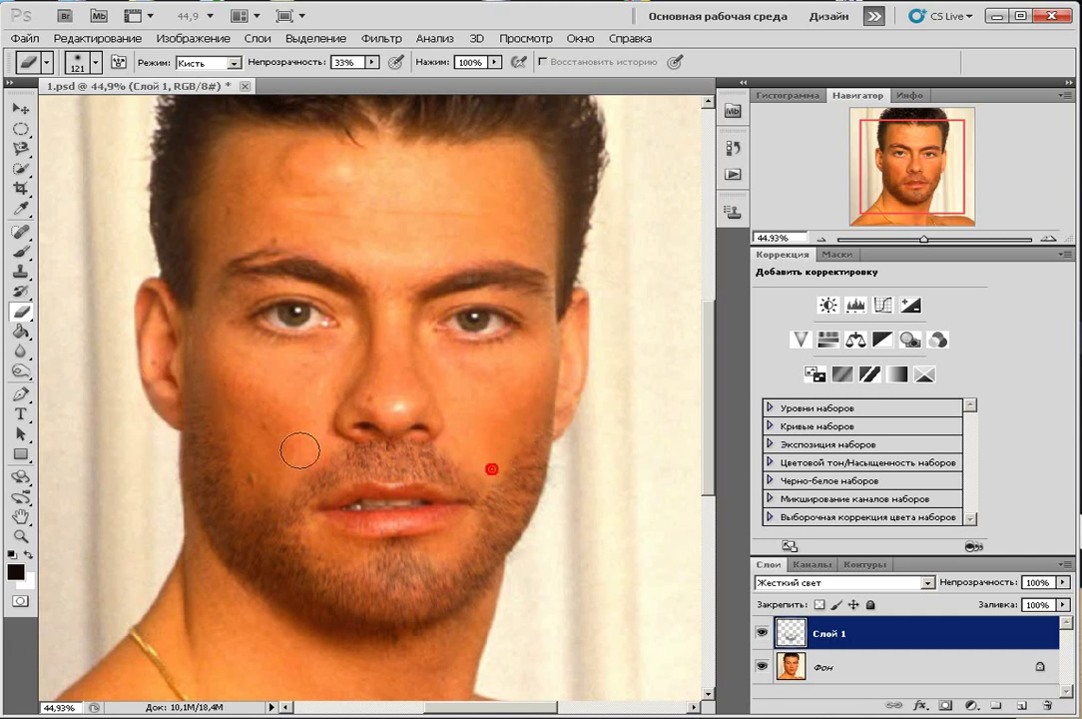
pyautogui.click(235, 415)
pyautogui.click(265, 492)
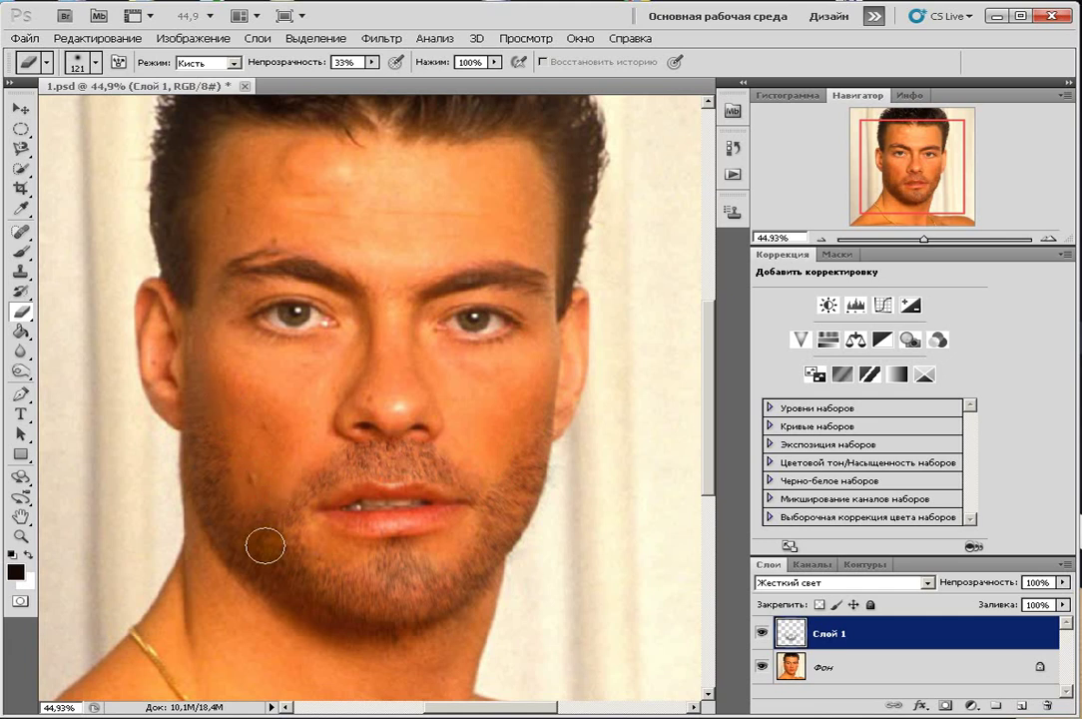
pyautogui.click(520, 587)
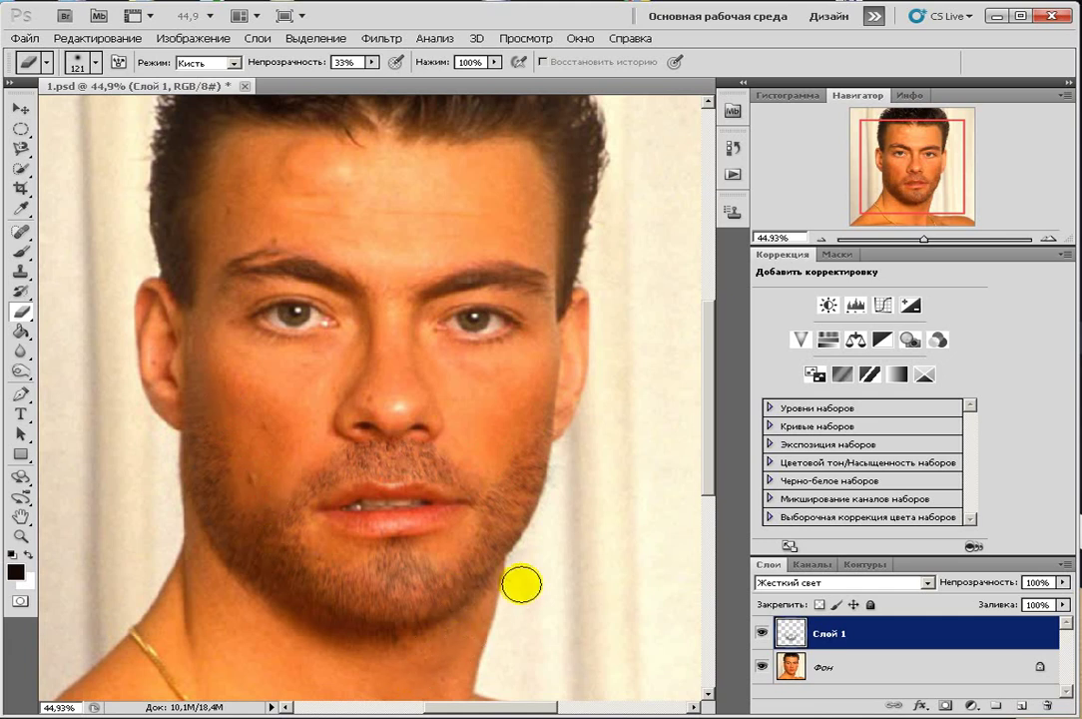
pyautogui.click(548, 555)
pyautogui.click(575, 443)
pyautogui.click(571, 406)
pyautogui.moveTo(572, 407); pyautogui.dragTo(560, 384)
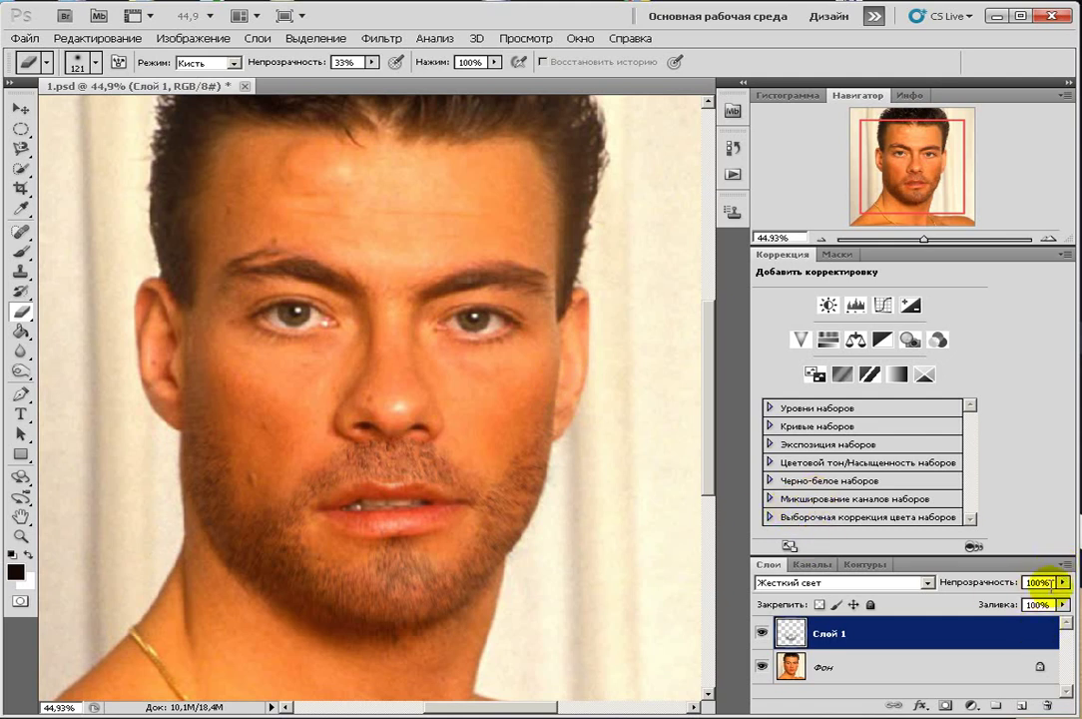
# Set the stubble layer Слой 1 to 86% opacity and view the whole portrait
pyautogui.click(944, 632)
pyautogui.click(1064, 583)
pyautogui.moveTo(1062, 599); pyautogui.dragTo(1045, 599)
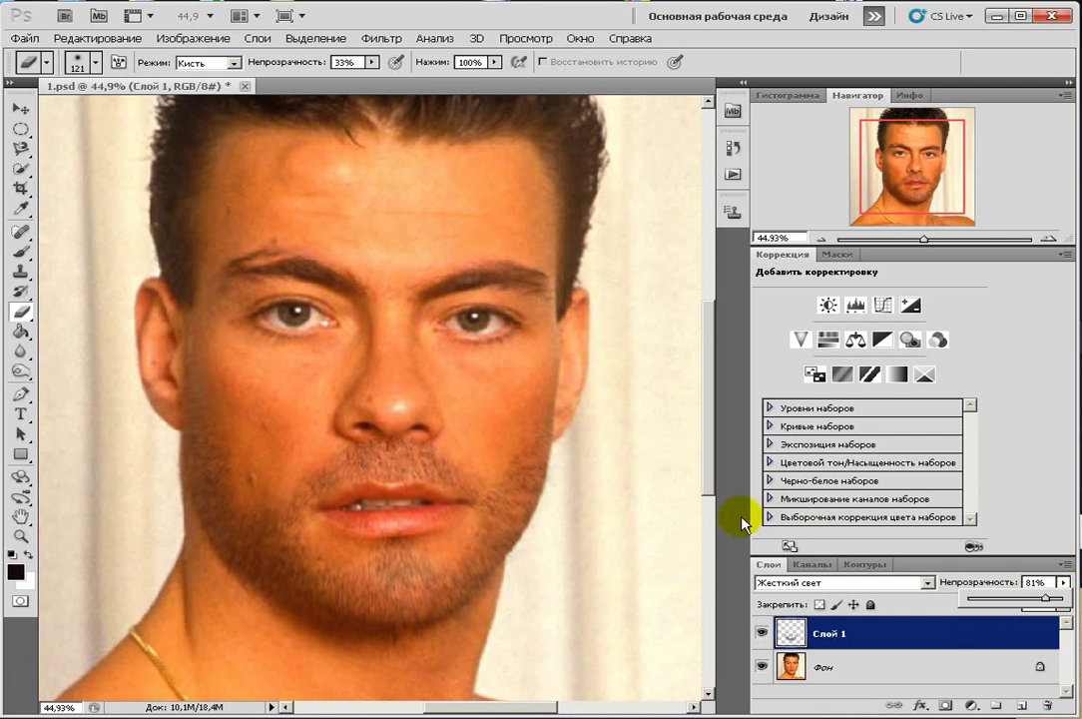
pyautogui.click(386, 655)
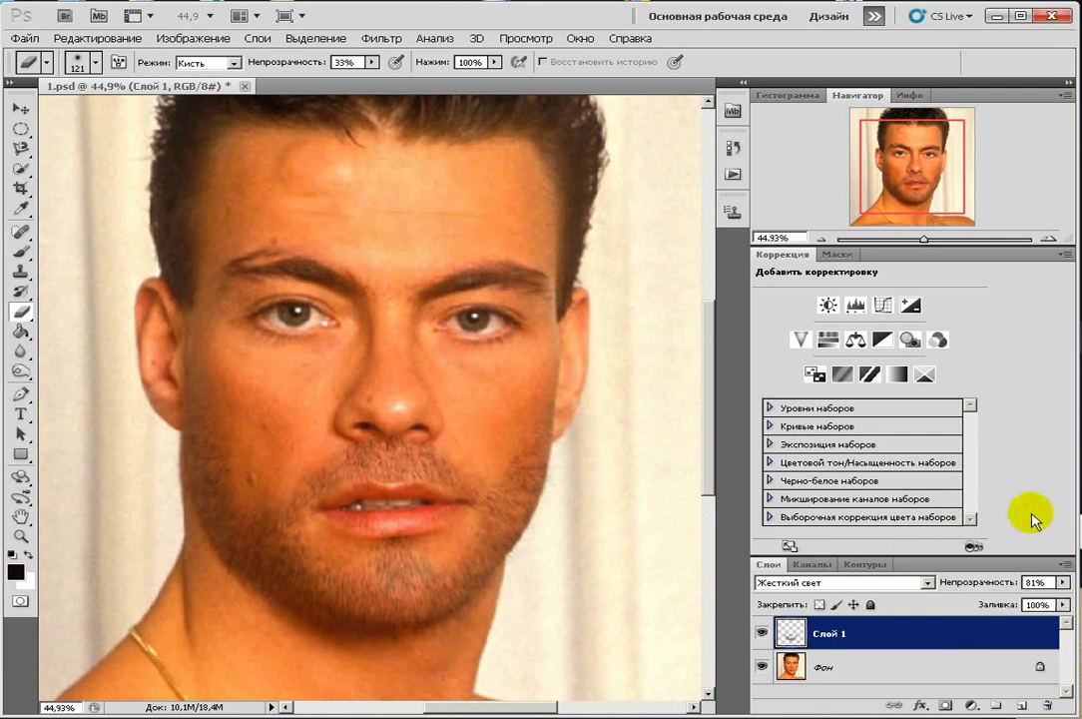
pyautogui.click(1063, 583)
pyautogui.moveTo(1046, 596)
pyautogui.mouseDown()
pyautogui.moveTo(1061, 603)
pyautogui.moveTo(1053, 599)
pyautogui.mouseUp()
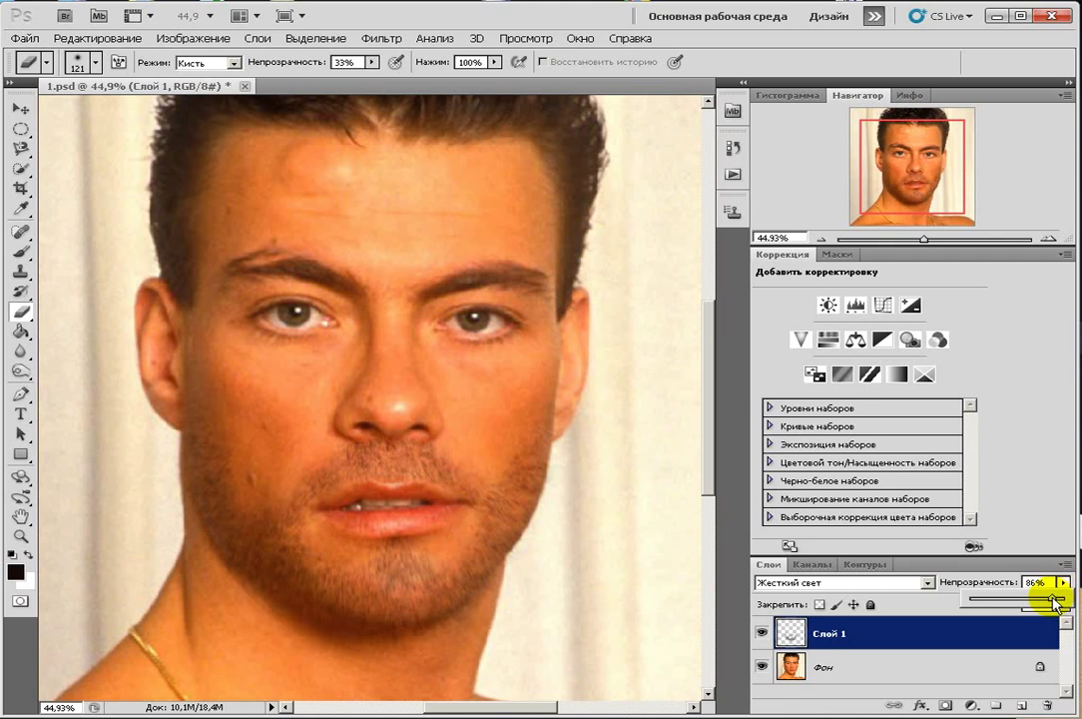
pyautogui.moveTo(919, 239); pyautogui.dragTo(918, 240)
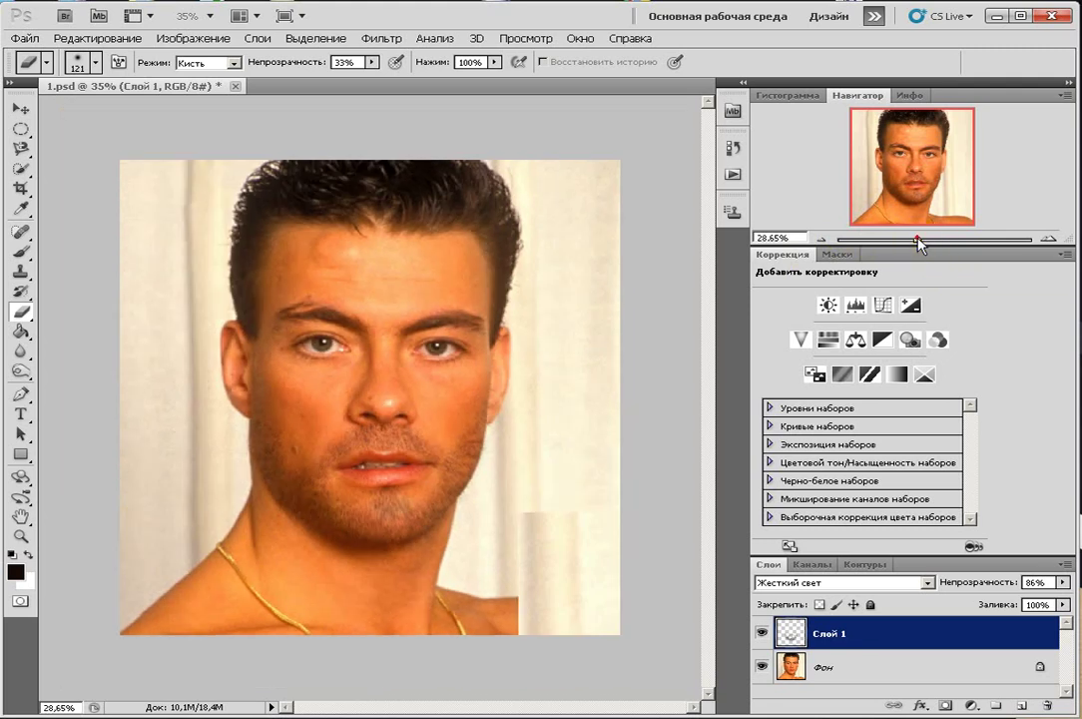
pyautogui.moveTo(919, 242); pyautogui.dragTo(925, 242)
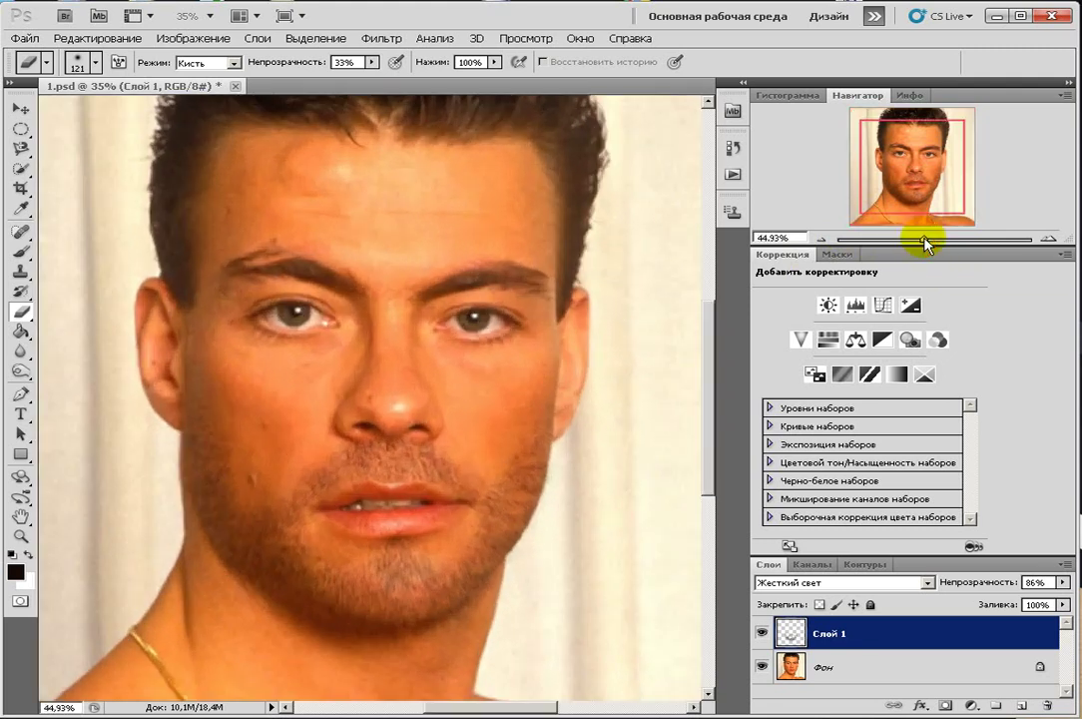
pyautogui.moveTo(925, 244); pyautogui.dragTo(923, 244)
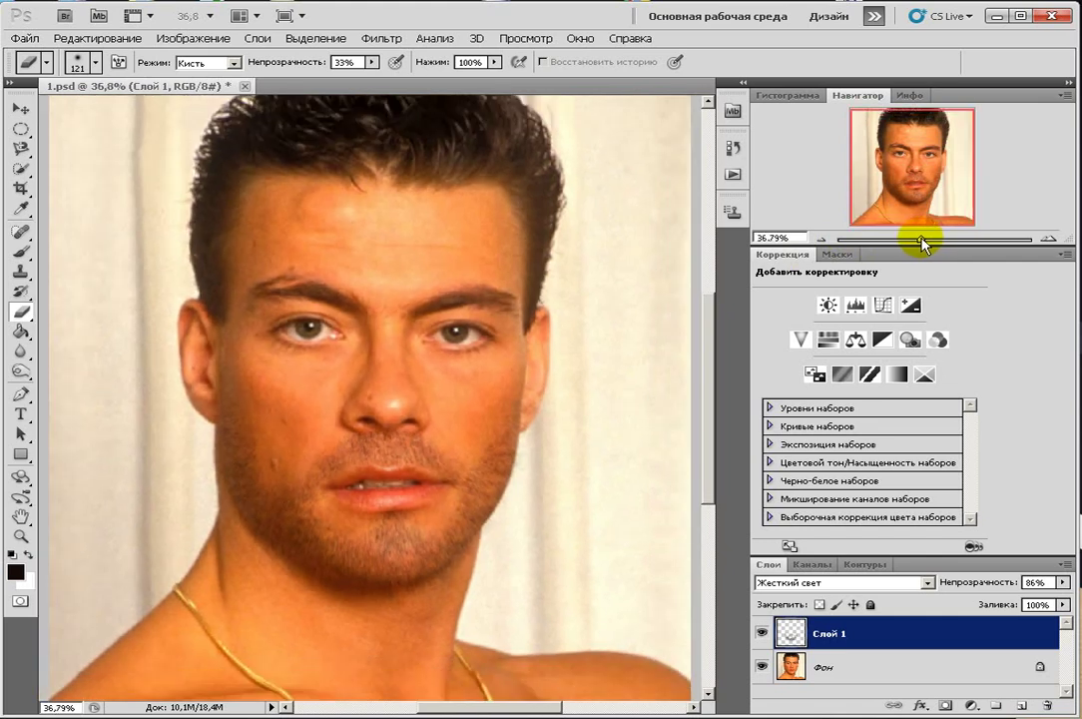